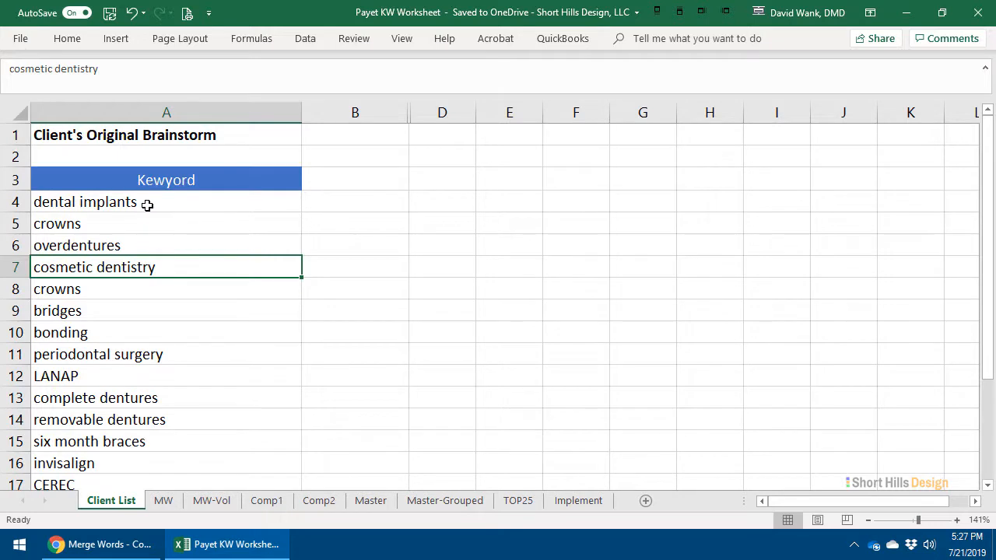
- Review the client's brainstormed services and city names on the Client List sheet, from dental implants down to lake wylie
click(146, 205)
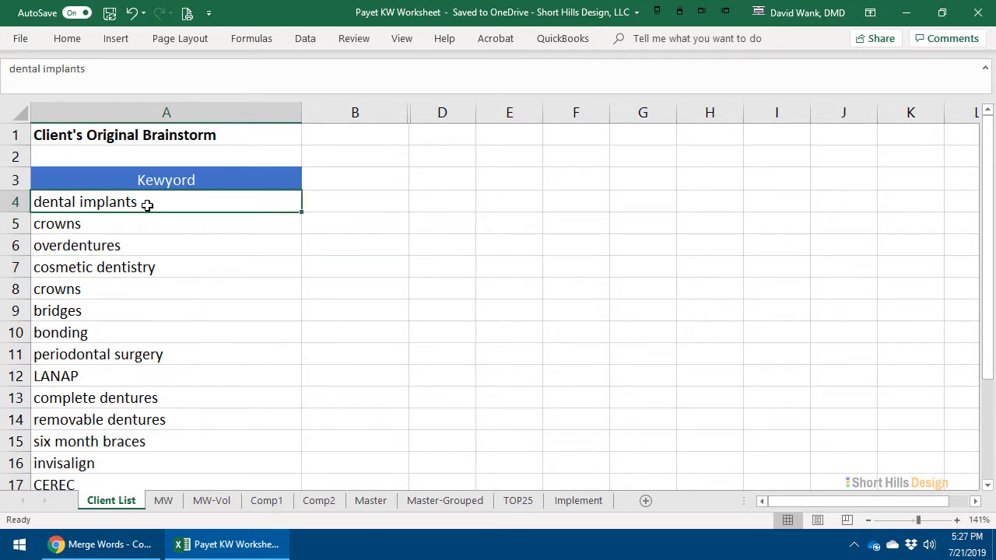
click(112, 235)
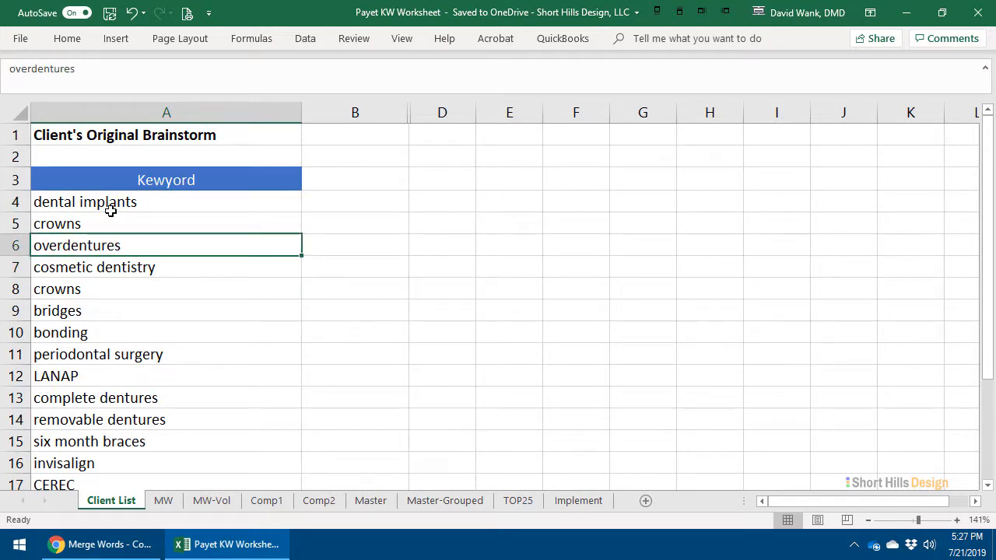
click(125, 267)
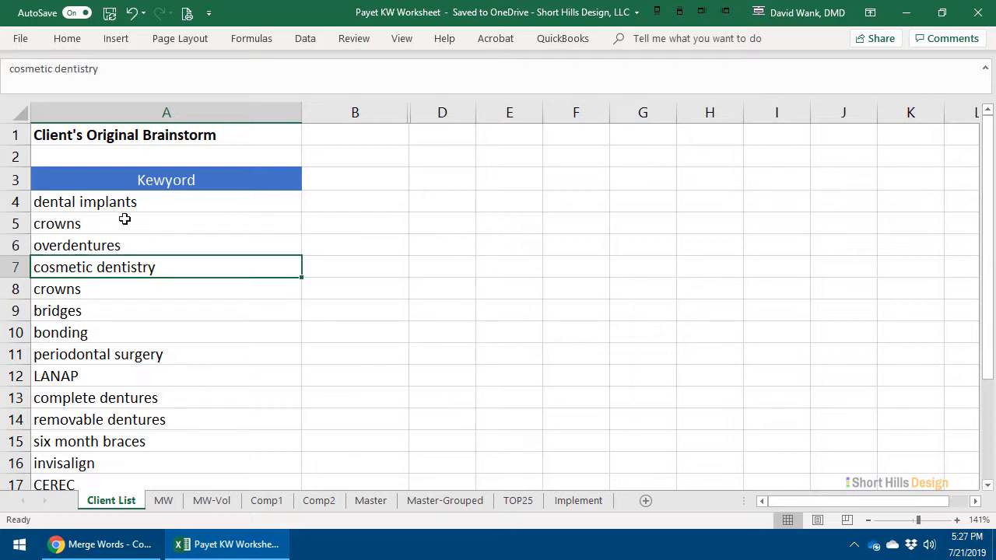
click(121, 201)
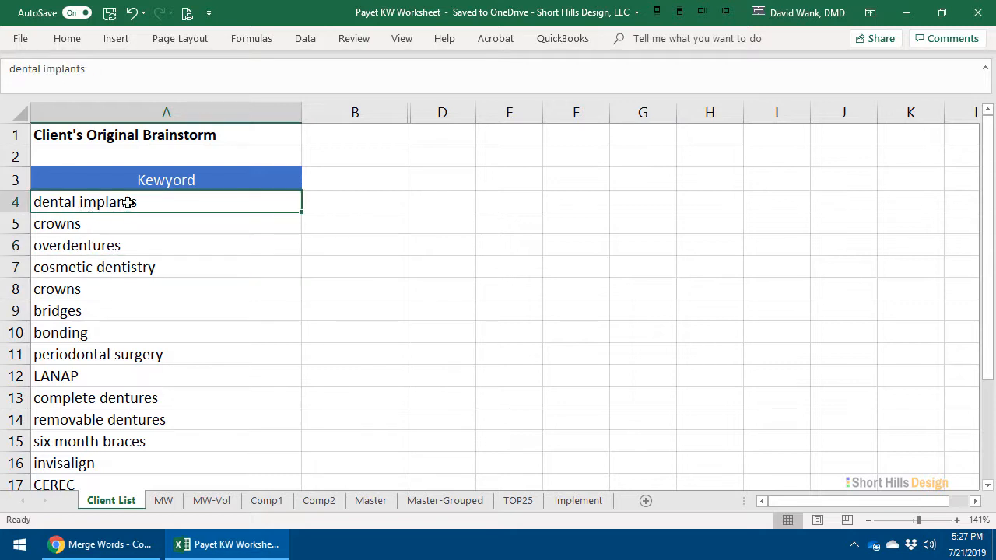
click(163, 221)
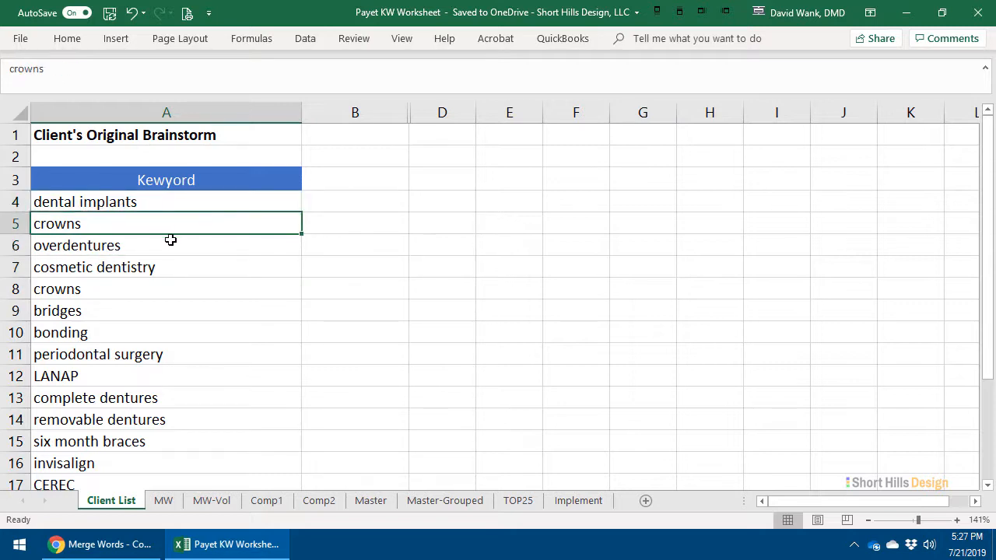
click(170, 240)
click(171, 267)
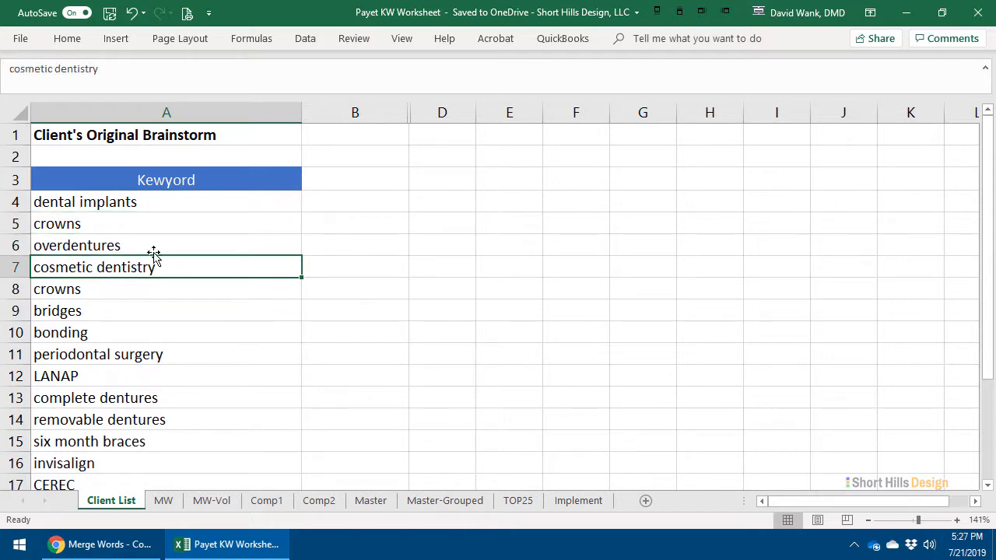
click(145, 246)
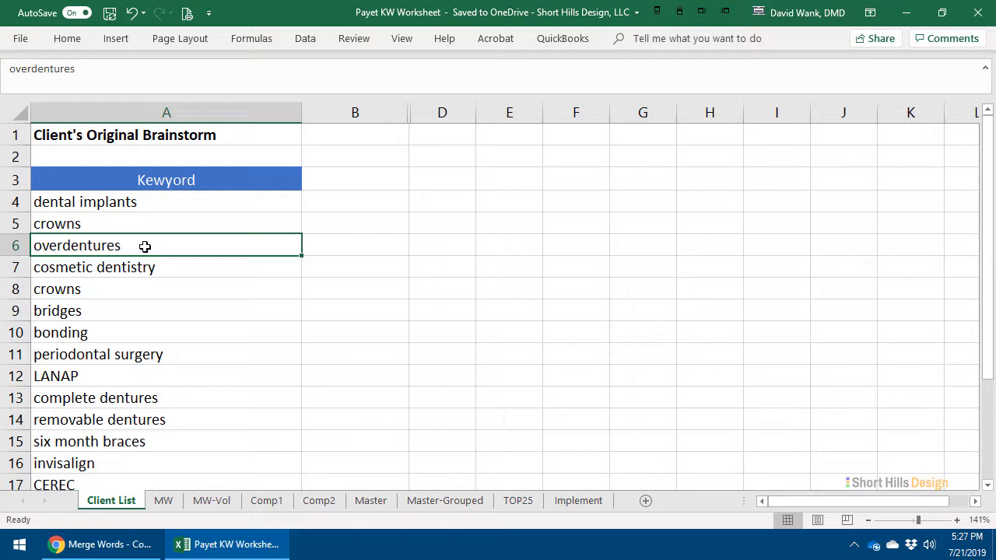
click(84, 334)
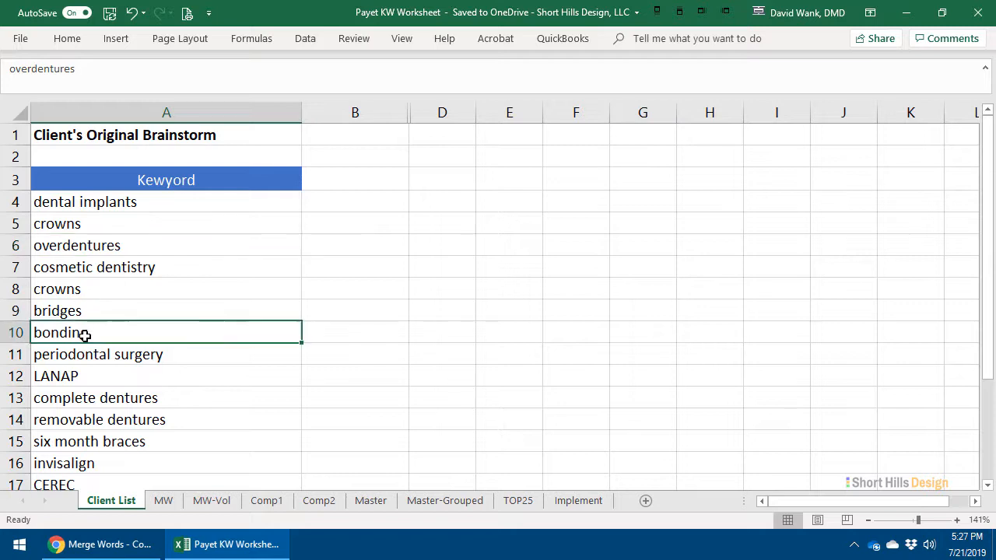
click(88, 356)
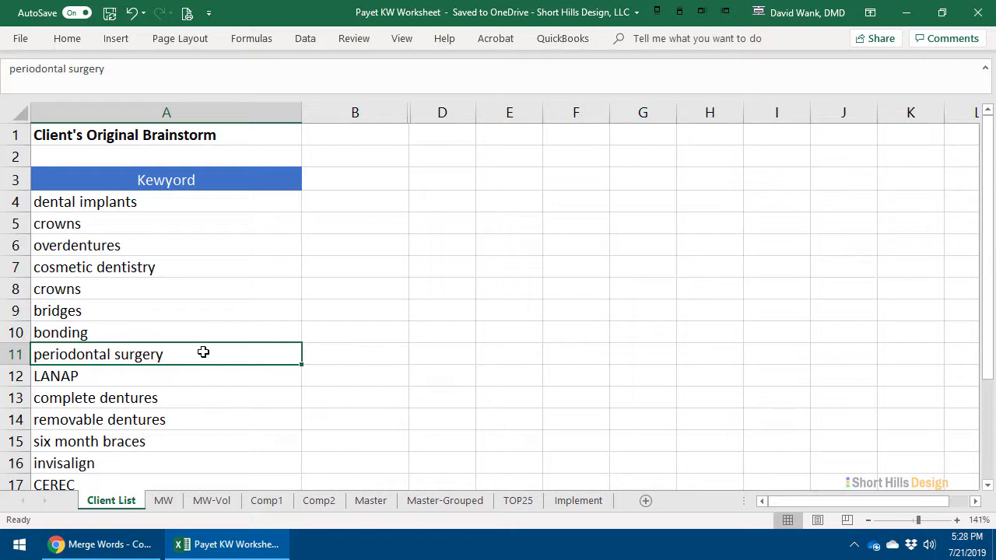
scroll(207, 296, down, 1)
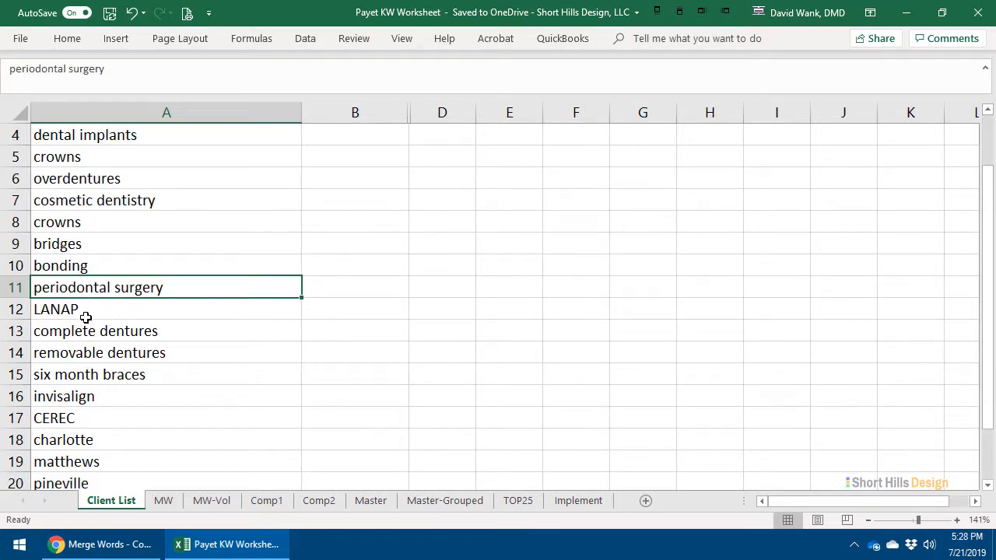
click(38, 311)
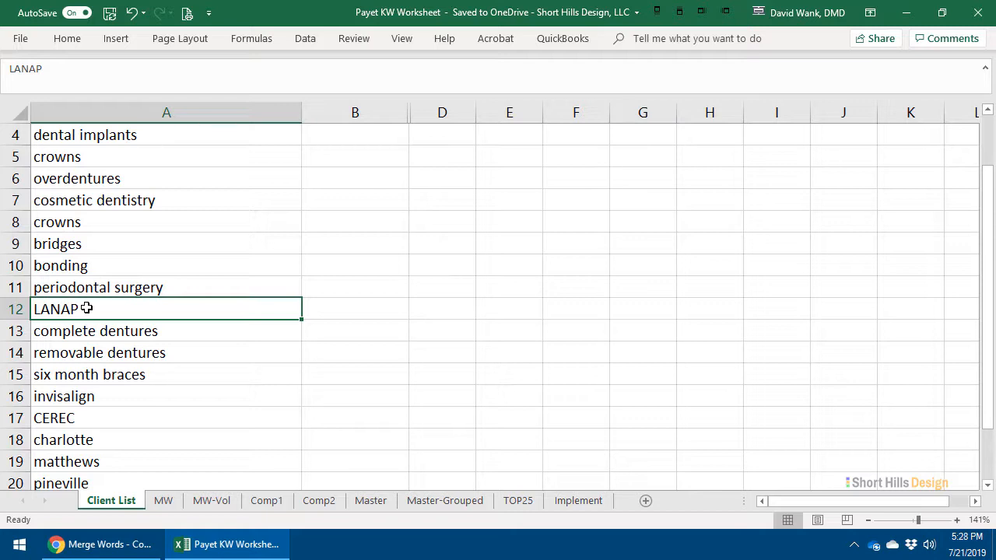
click(87, 332)
click(87, 351)
scroll(86, 352, down, 2)
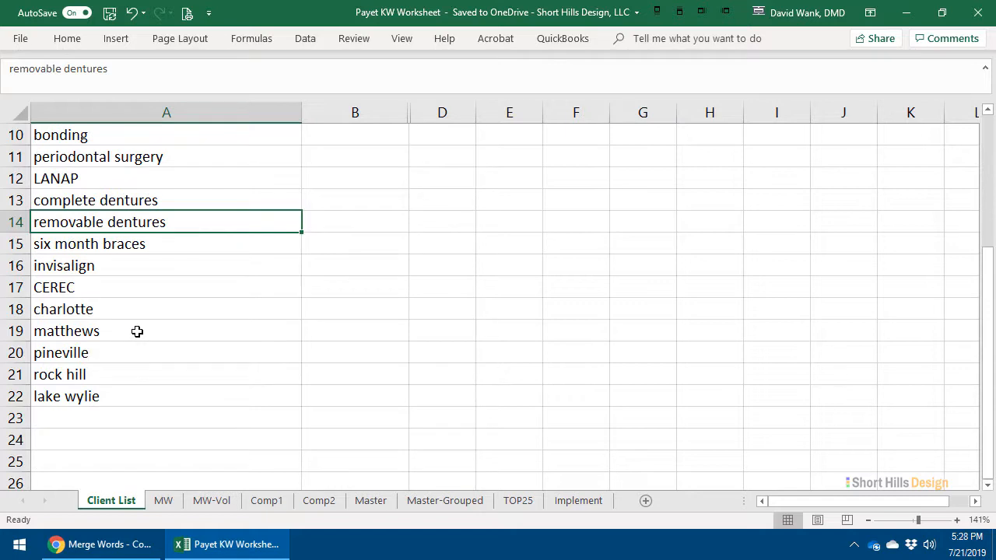
scroll(187, 308, up, 3)
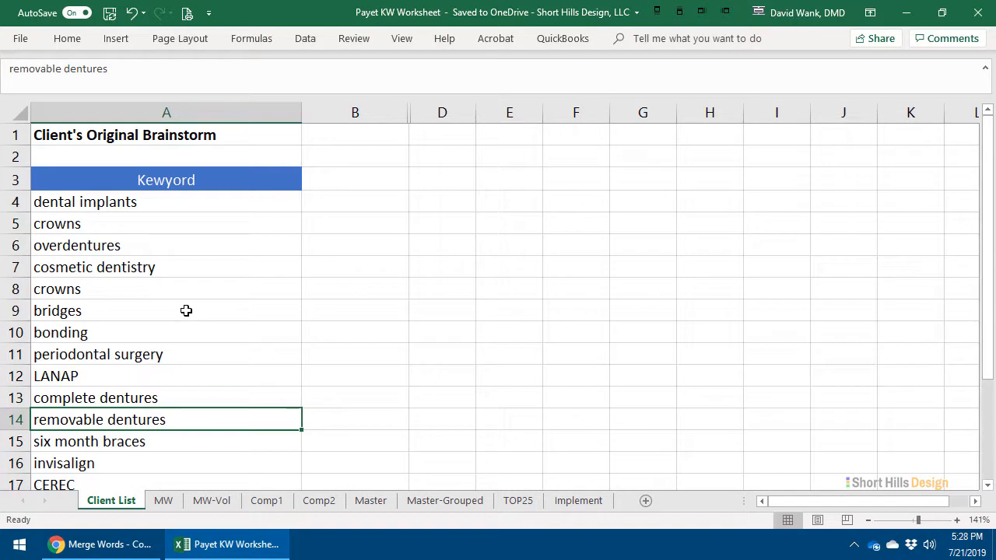
click(129, 201)
scroll(167, 273, down, 4)
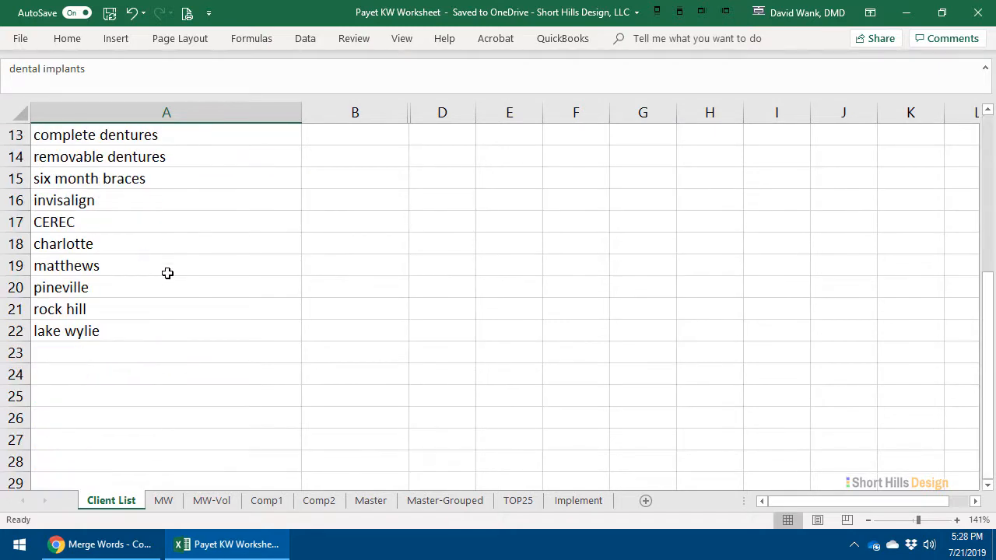
scroll(167, 273, up, 4)
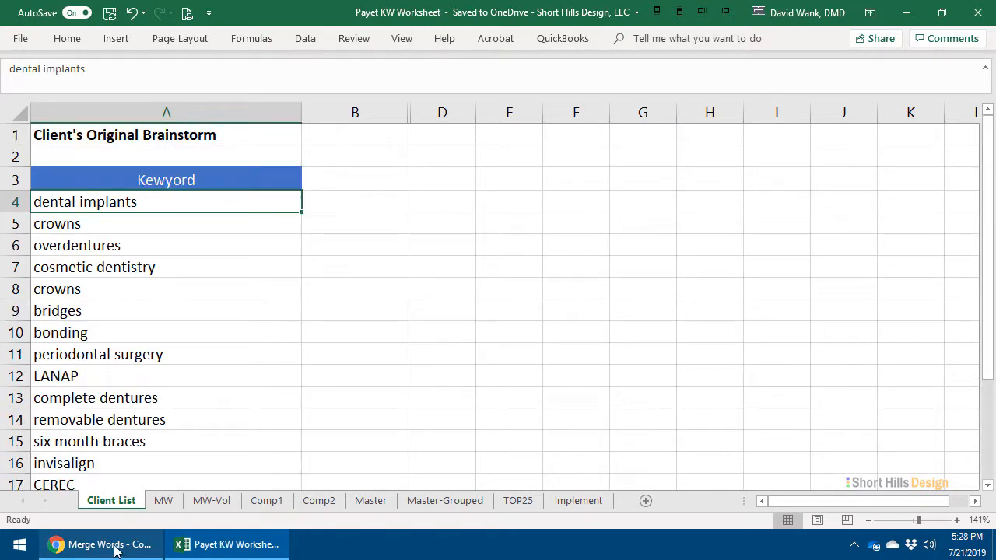
- Copy the service keywords in A4:A17, dental implants to CEREC, into the first word box of the Mergewords page in Chrome
mouse_move(114, 549)
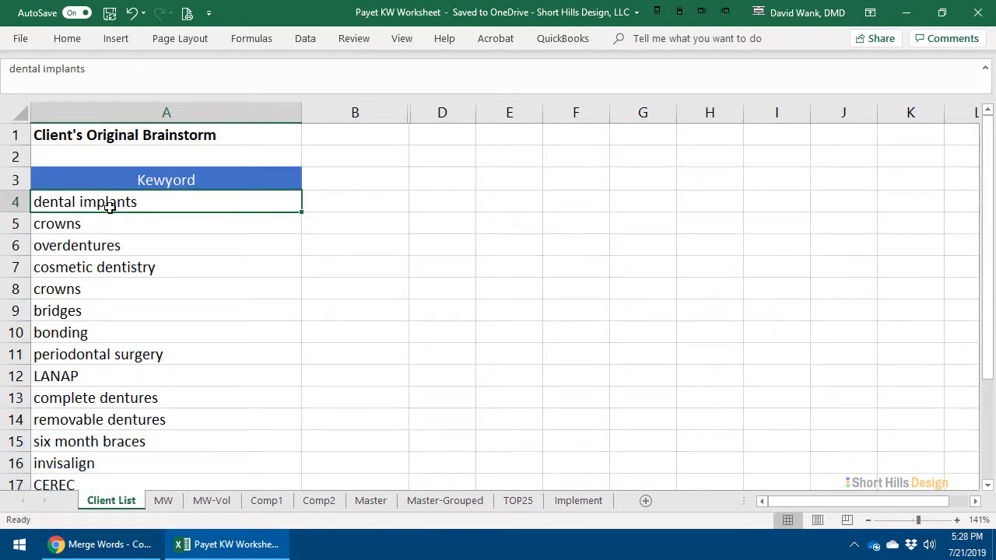
drag(102, 202, 93, 487)
scroll(93, 391, down, 2)
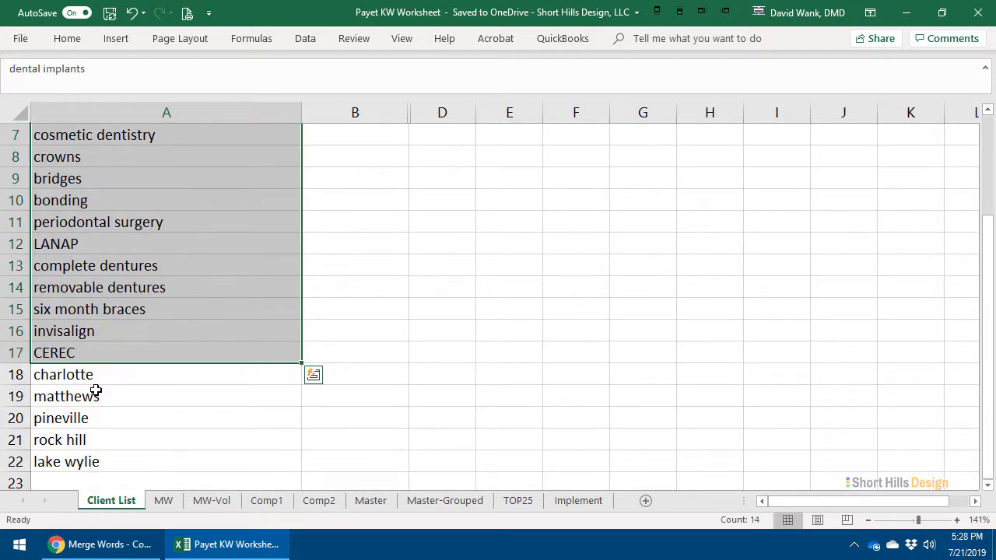
key(ctrl+c)
click(93, 544)
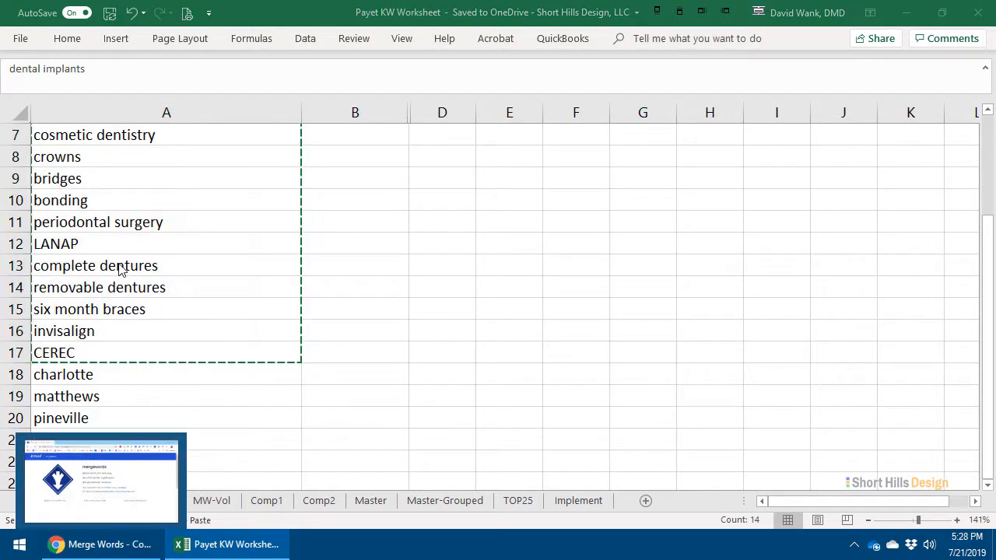
click(107, 543)
click(200, 427)
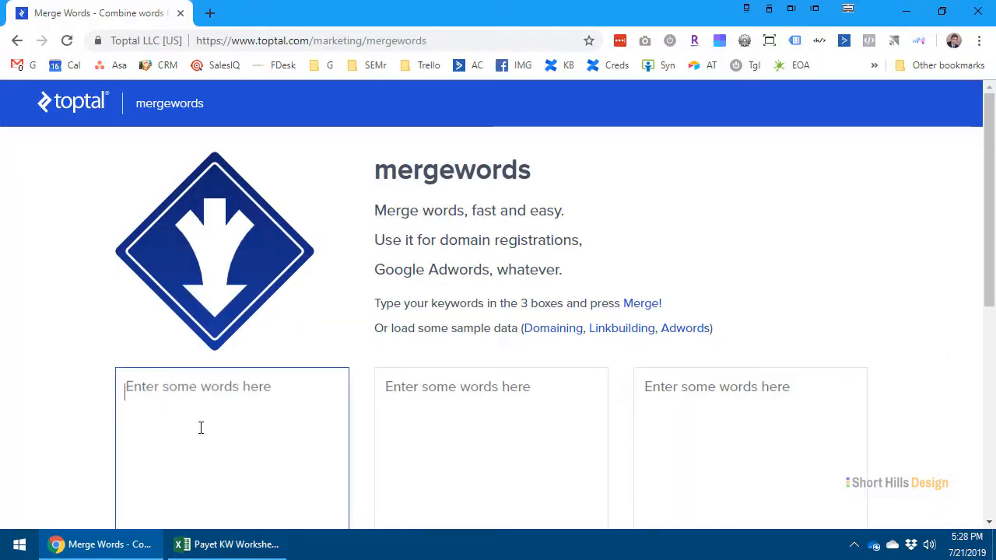
scroll(201, 420, down, 2)
key(ctrl+v)
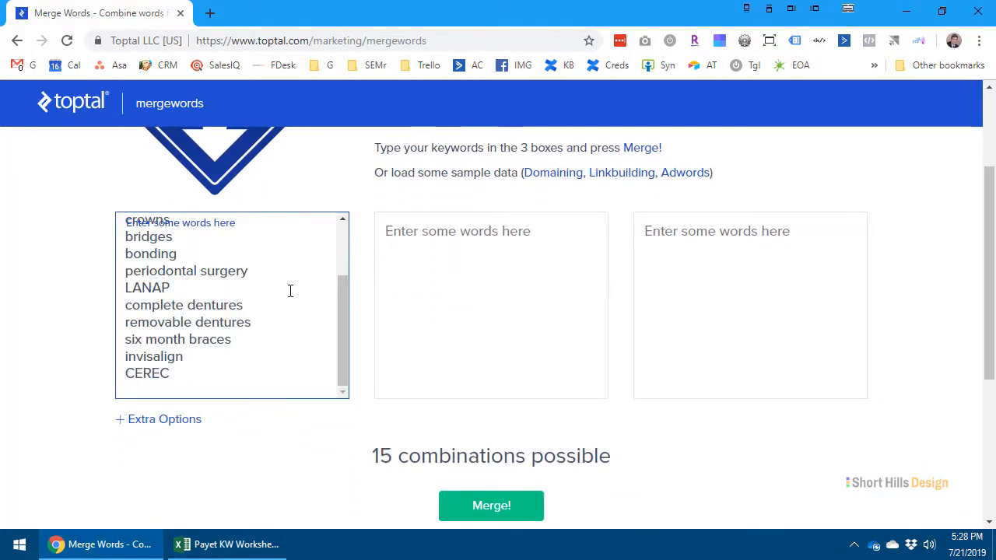
- Copy the city names in A18:A22 of the Client List sheet in Excel into the second Mergewords word box in Chrome
click(436, 289)
click(199, 543)
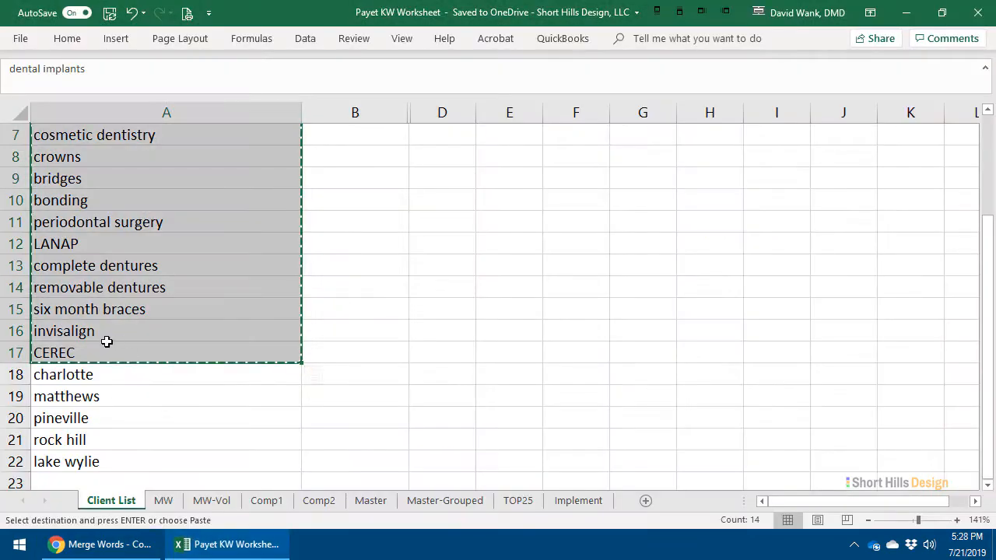
drag(94, 376, 104, 458)
key(ctrl+c)
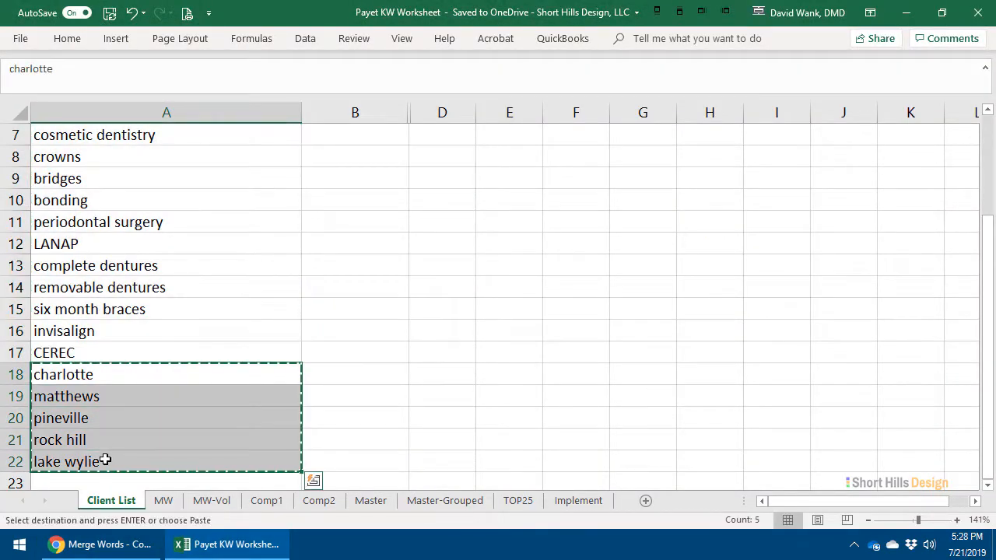
click(107, 544)
key(ctrl+v)
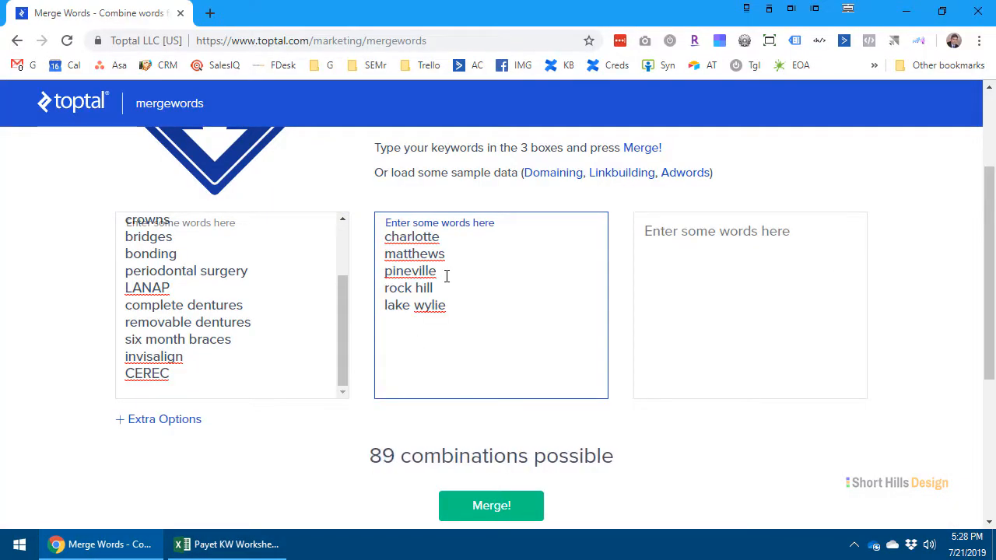
- Check both word lists and merge the service keywords with the city names
drag(343, 330, 335, 227)
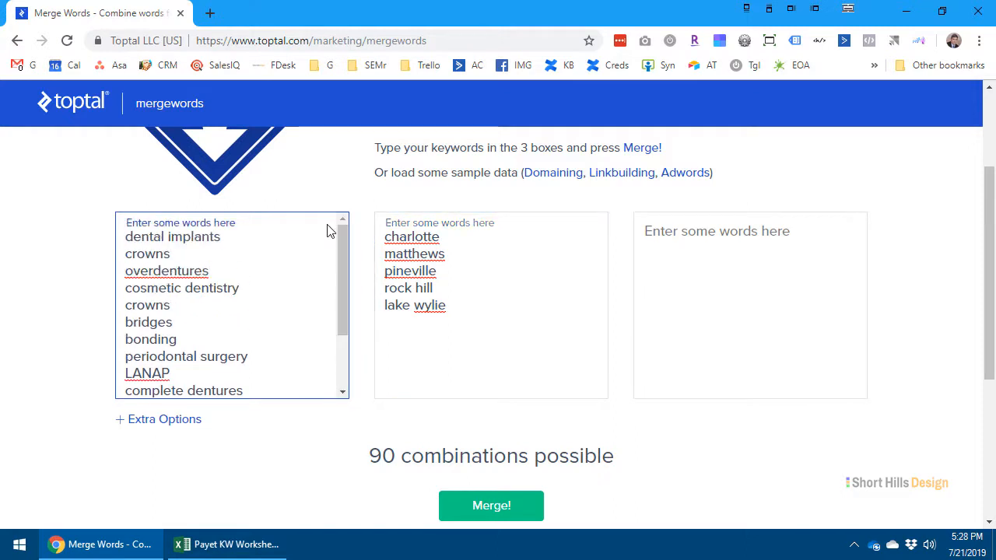
click(450, 236)
click(258, 231)
click(425, 243)
scroll(481, 349, down, 1)
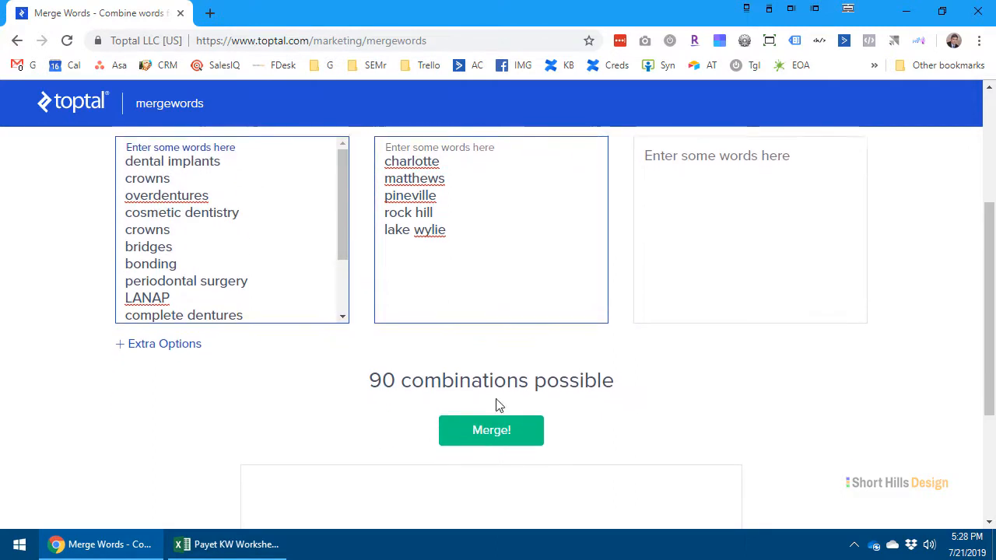
click(498, 434)
scroll(492, 462, down, 2)
- Copy all merged keyword combinations into the MW sheet of the Excel workbook, starting at cell A4
click(320, 328)
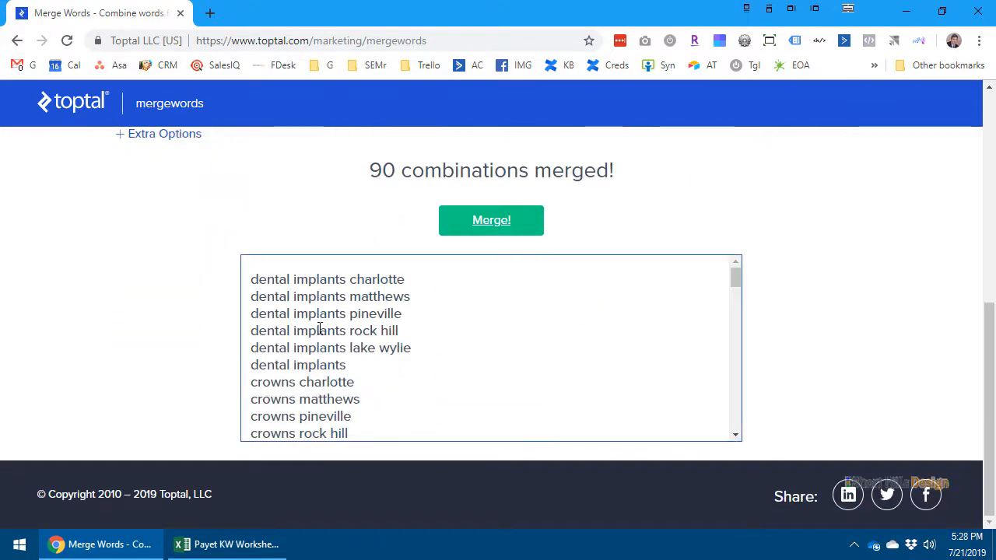
key(ctrl+a)
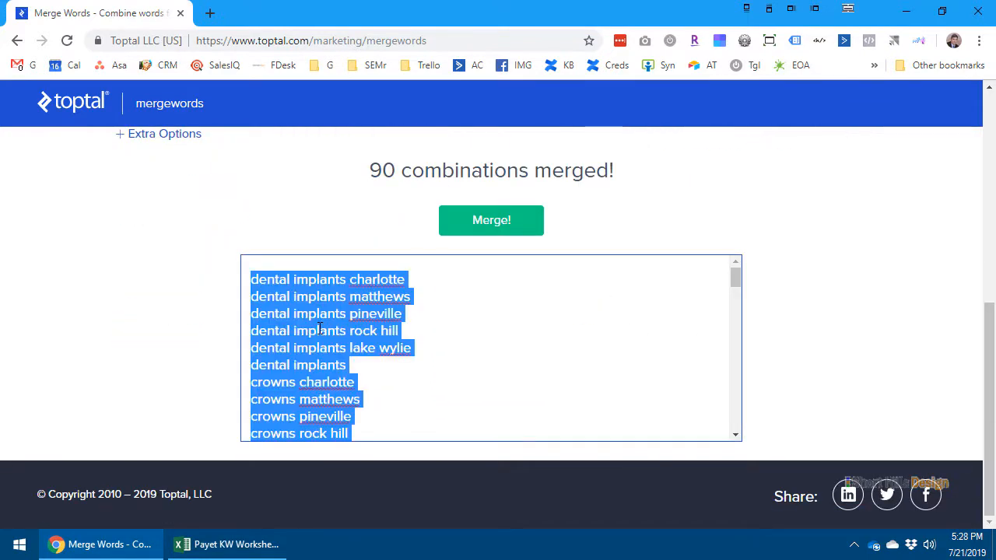
click(183, 547)
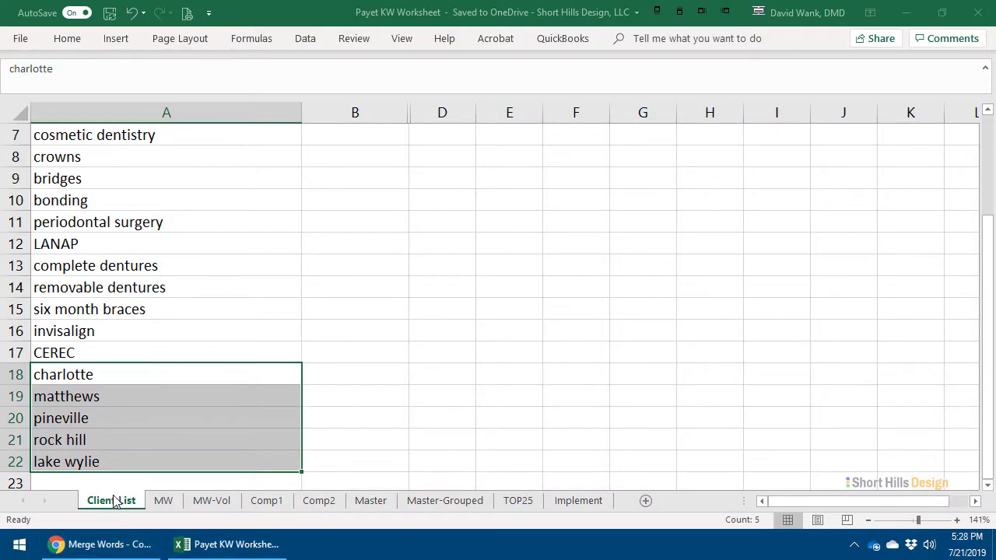
click(163, 500)
click(91, 157)
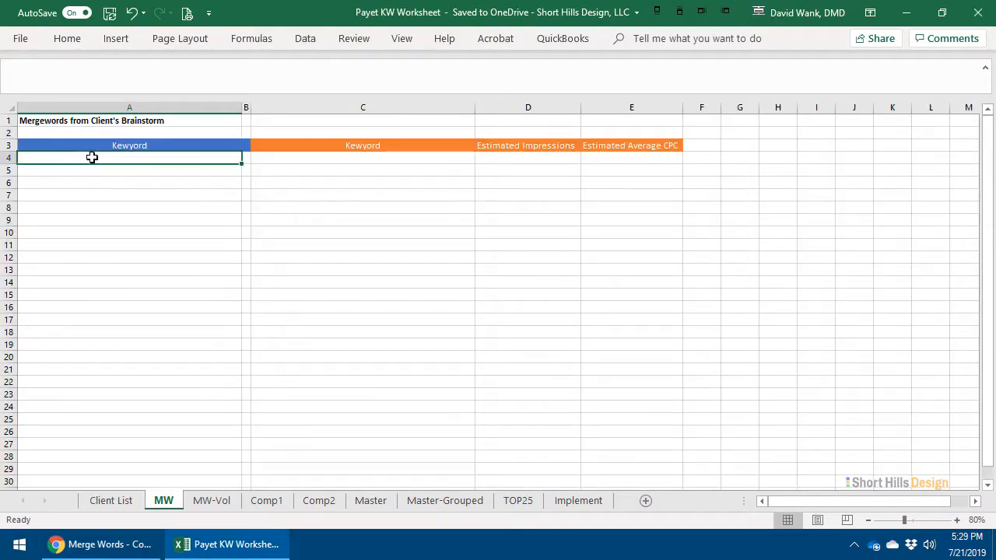
key(ctrl+v)
- Examine the merged keyword combinations in column A of the MW sheet, from the first entry to the last
click(196, 281)
scroll(171, 374, down, 13)
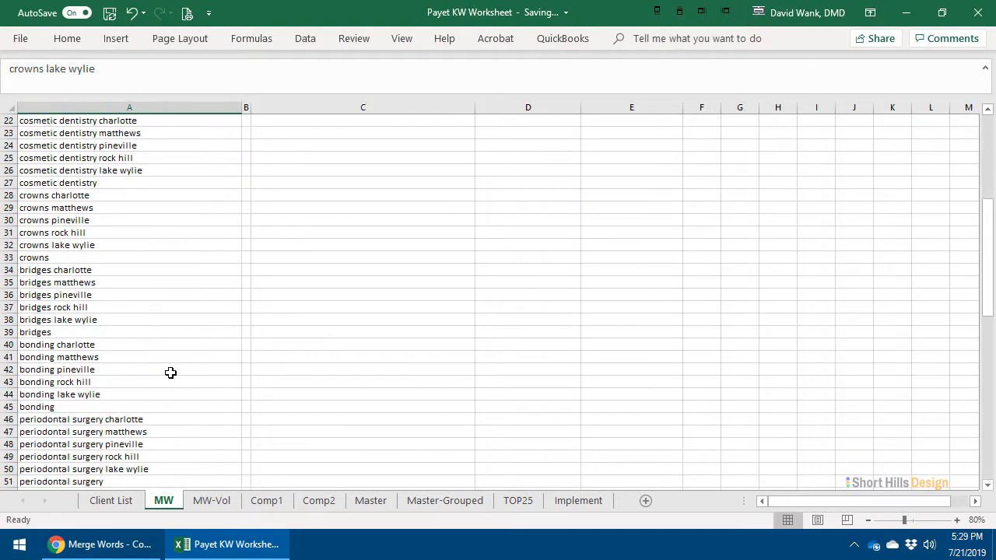
scroll(170, 372, down, 17)
scroll(168, 381, up, 7)
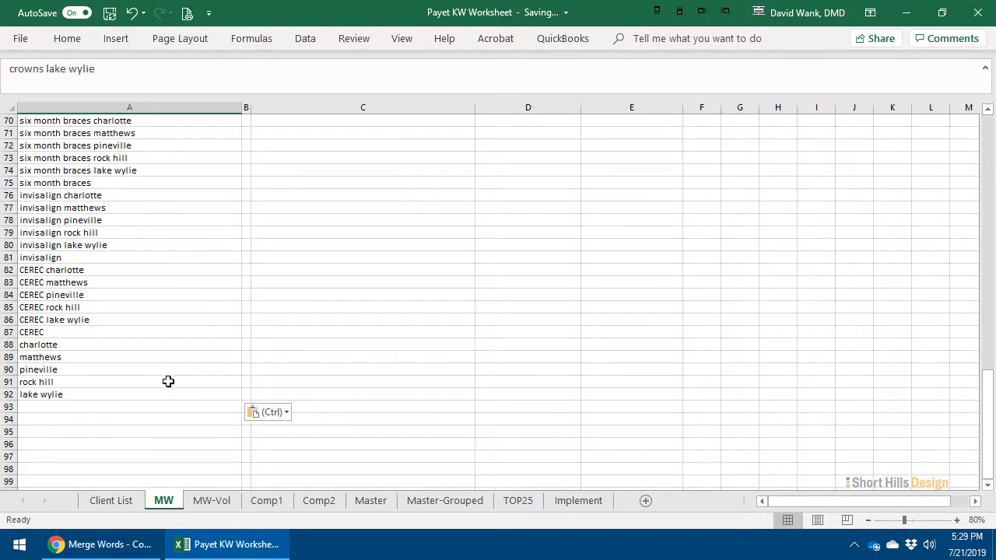
scroll(190, 386, up, 20)
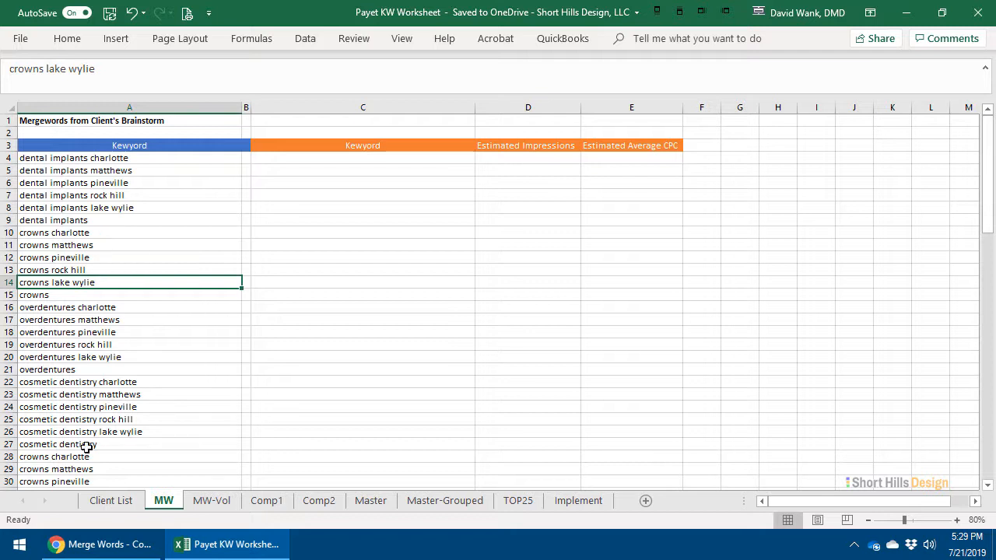
click(53, 418)
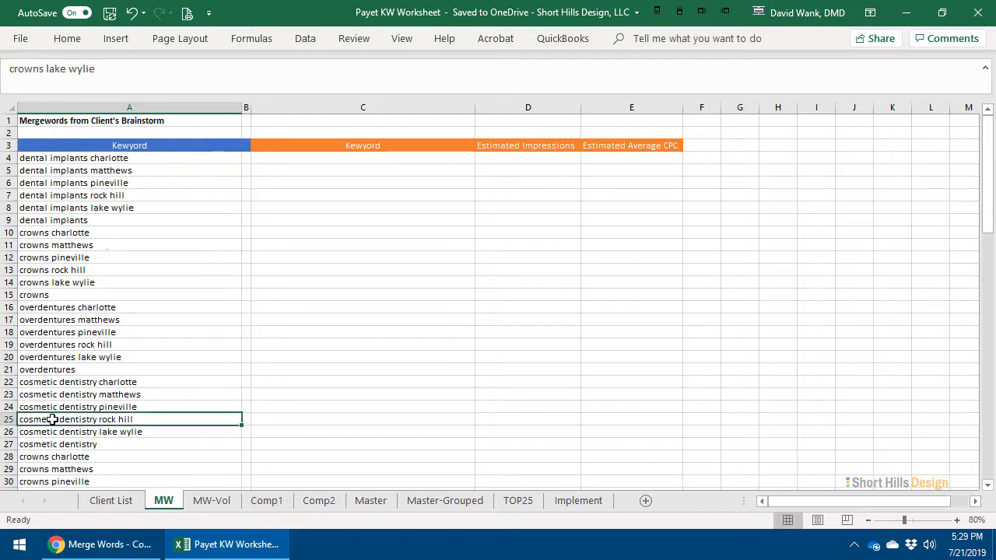
scroll(125, 415, down, 5)
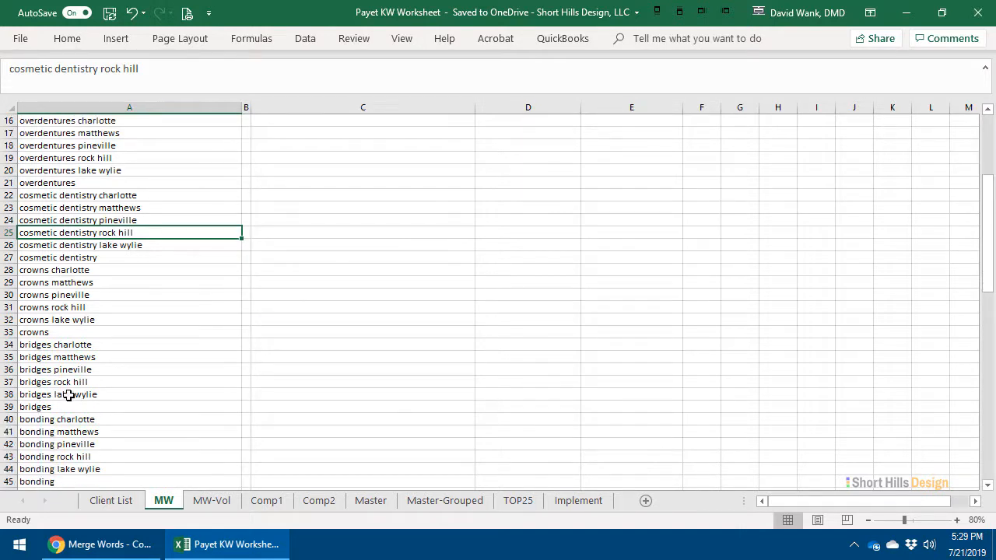
click(69, 394)
scroll(119, 397, up, 5)
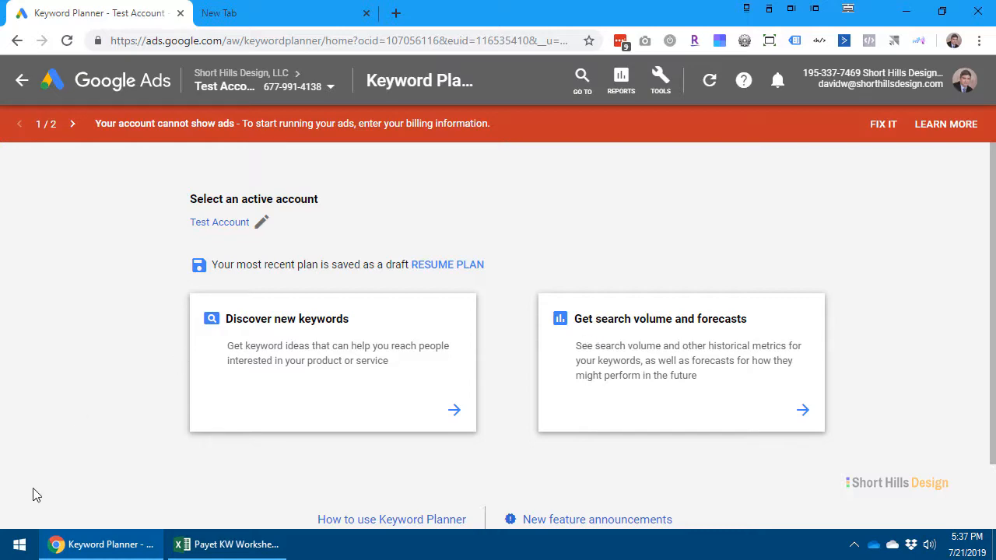
- Switch to Excel and copy the merged keywords in A4:A92 of the MW sheet
click(183, 544)
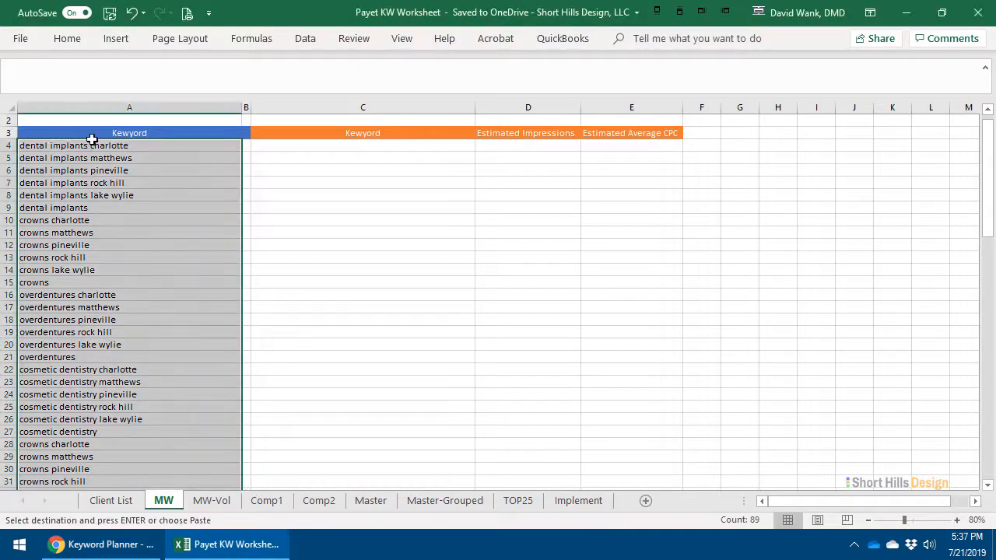
click(78, 145)
scroll(149, 211, down, 11)
scroll(149, 211, down, 14)
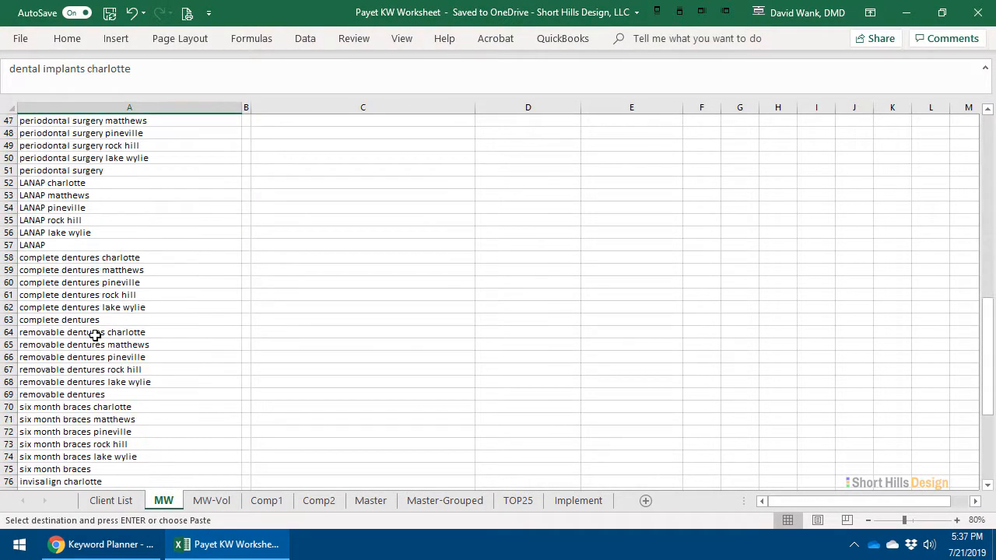
shift+click(44, 308)
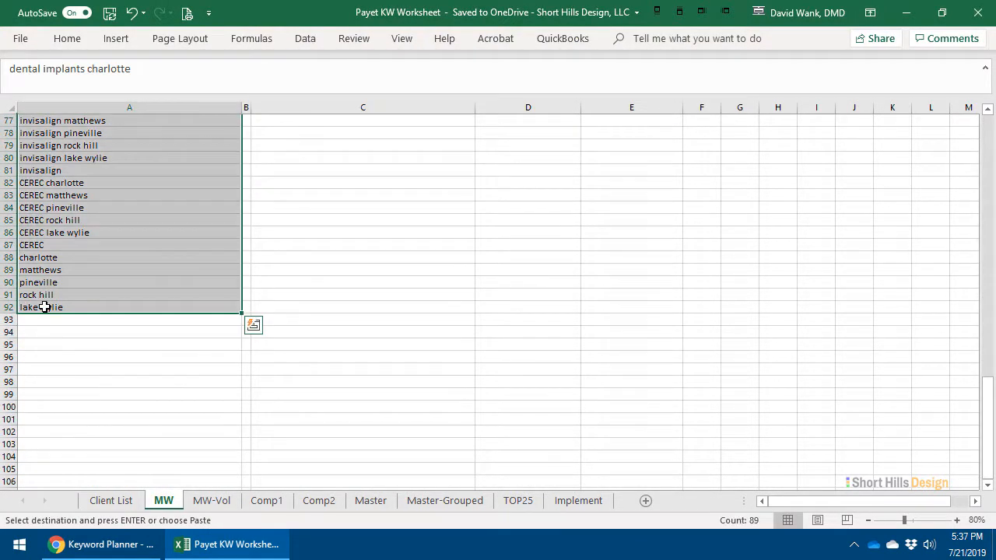
key(ctrl+c)
- In Google Keyword Planner in Chrome, paste the copied keywords into Get search volume and forecasts and start the forecast
click(103, 544)
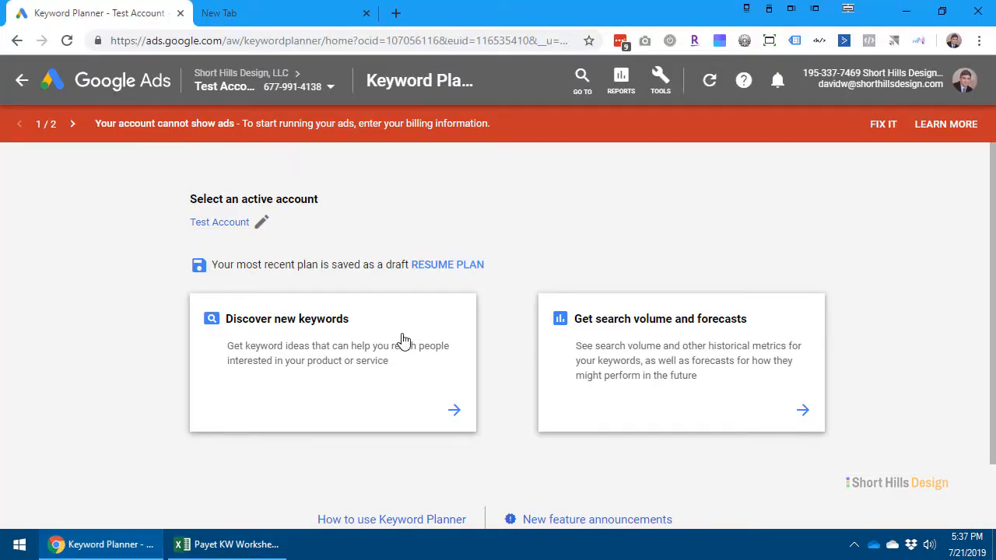
click(617, 327)
click(322, 378)
key(ctrl+v)
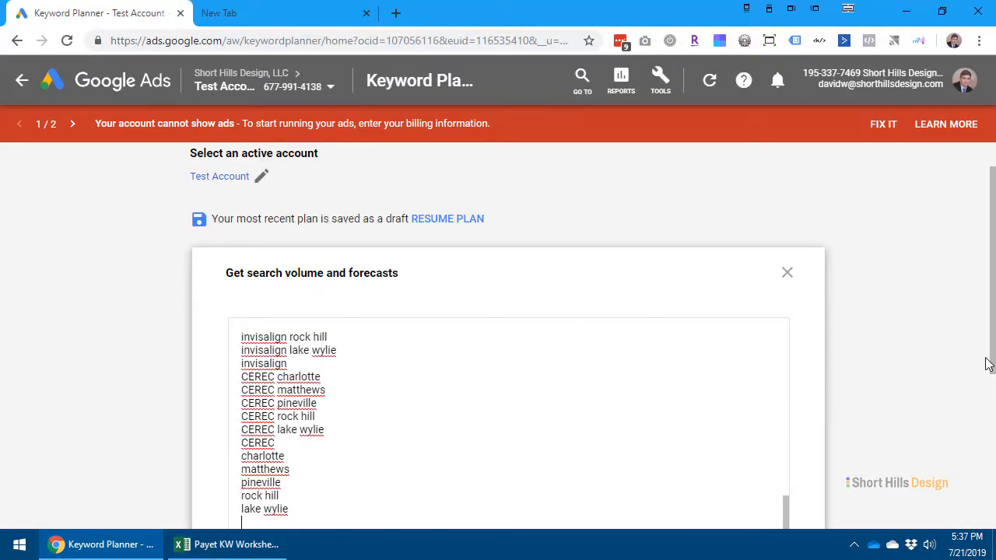
drag(988, 364, 987, 453)
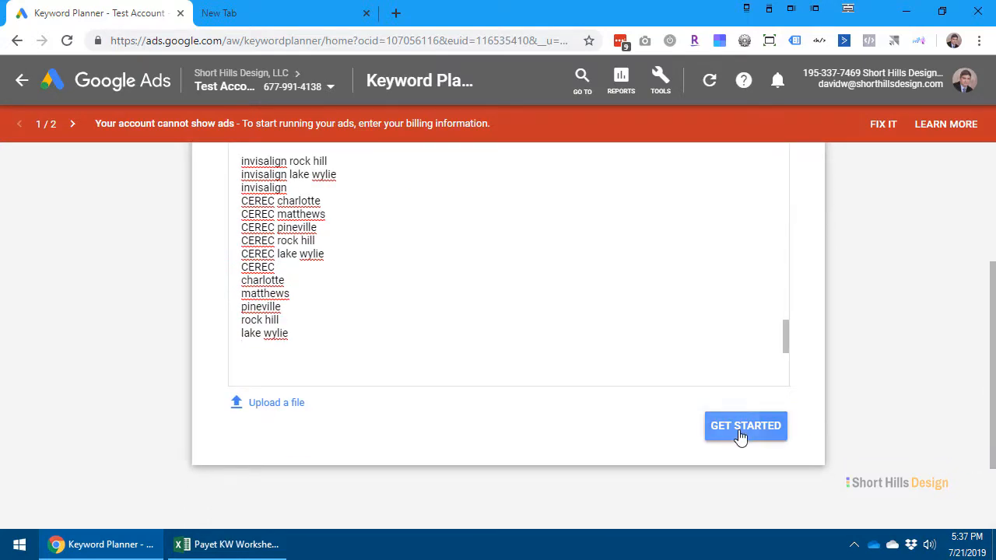
click(740, 438)
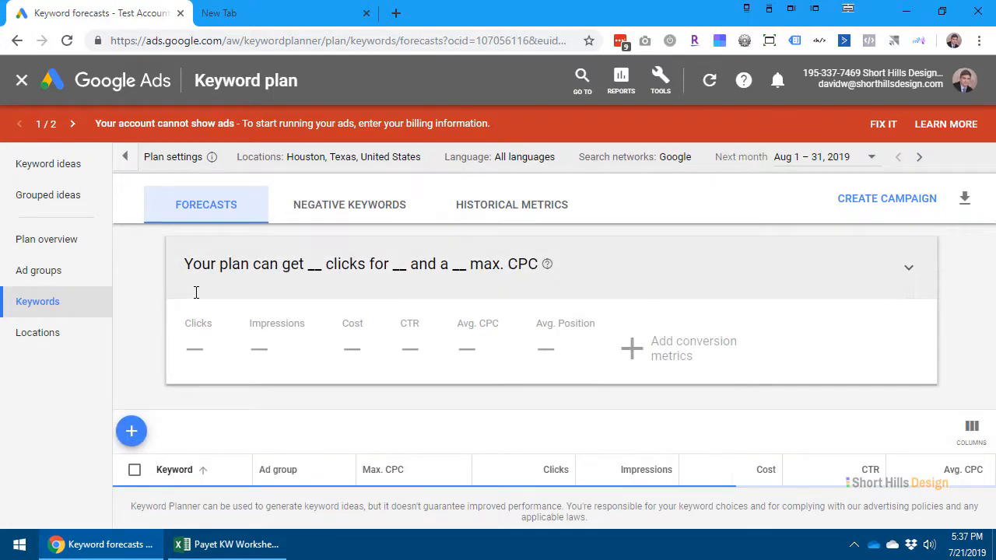
- Look over the keyword forecast table and sort it by impressions in descending order
scroll(144, 287, down, 2)
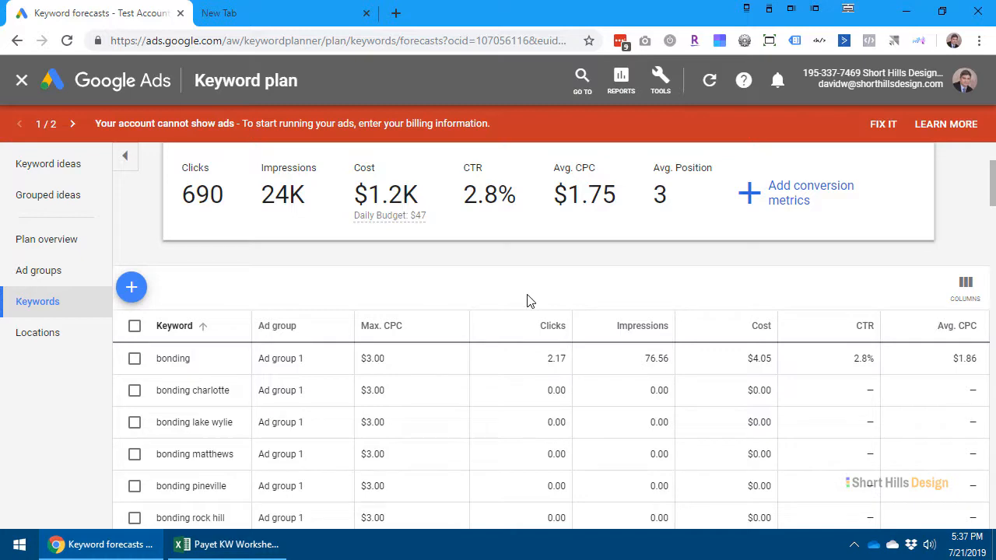
scroll(526, 301, down, 10)
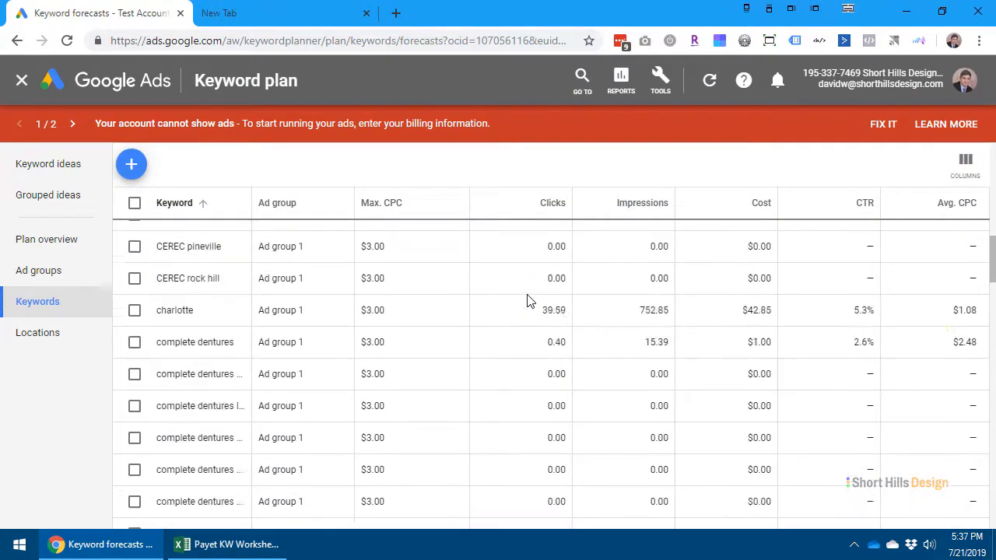
scroll(526, 301, down, 2)
scroll(527, 304, up, 10)
scroll(525, 307, down, 2)
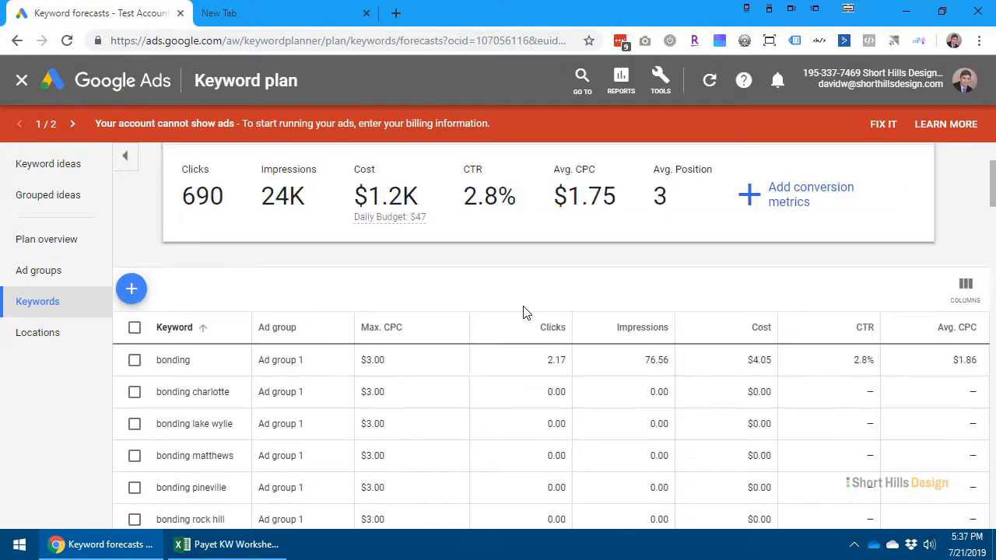
click(642, 328)
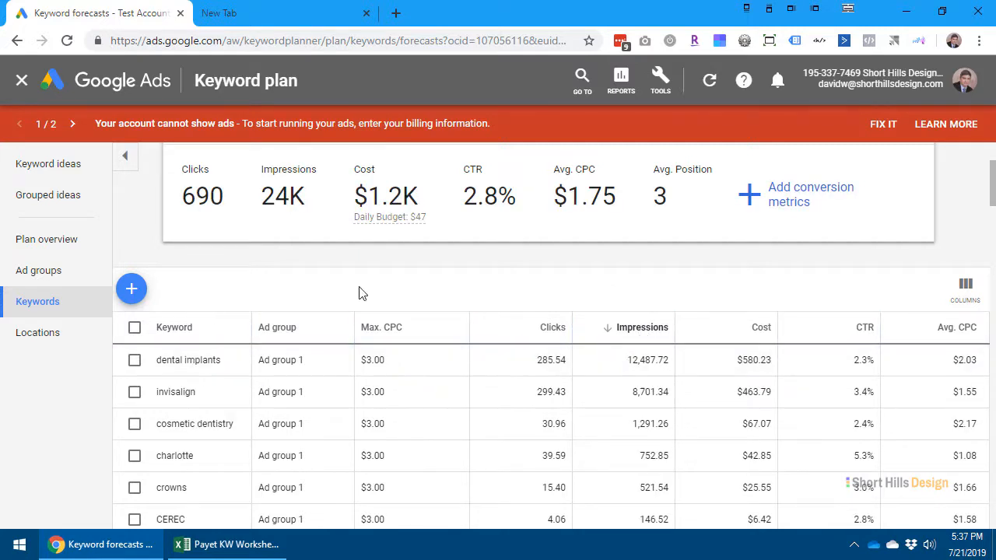
- Examine the forecast impressions of the sorted keywords, comparing the general service terms with the city combinations
scroll(509, 289, down, 1)
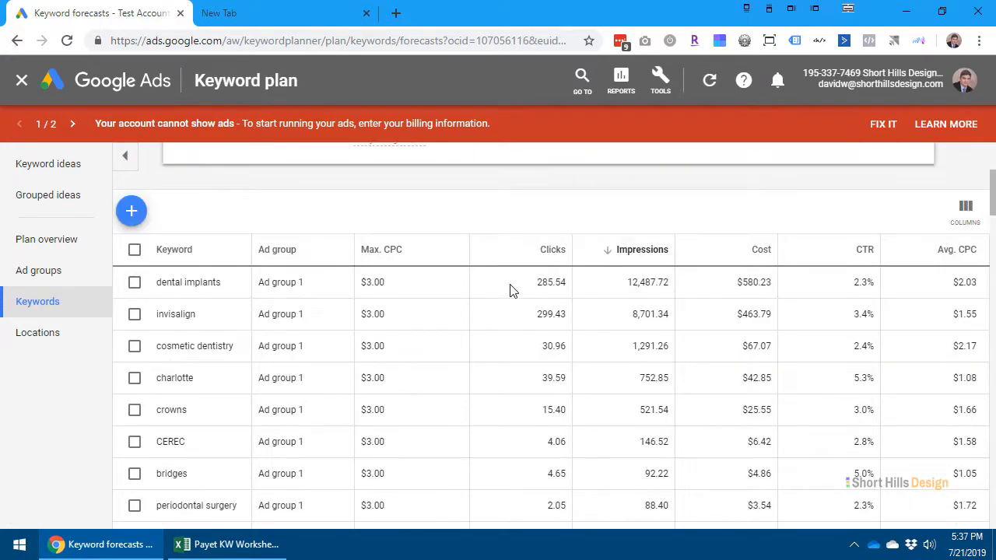
scroll(544, 334, down, 3)
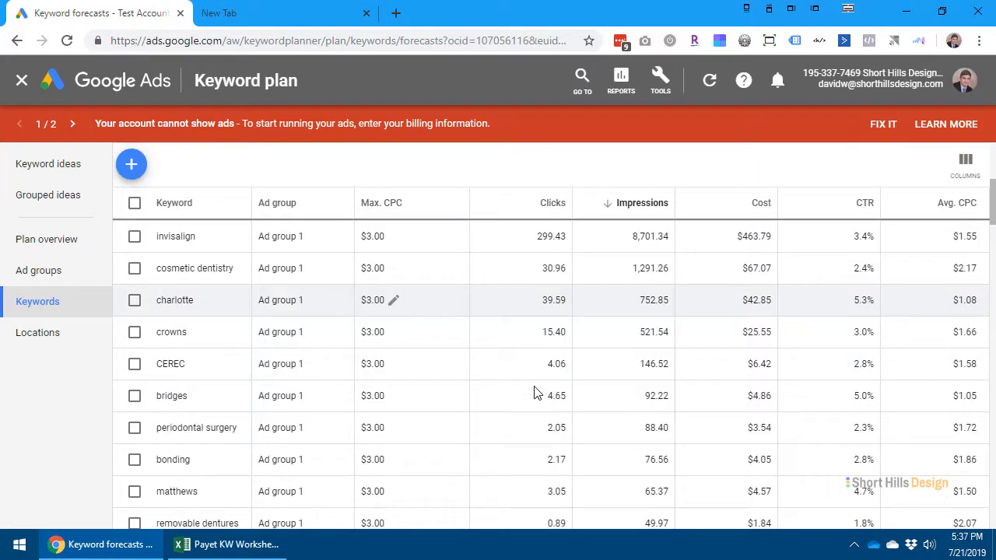
scroll(534, 393, up, 6)
scroll(148, 387, down, 1)
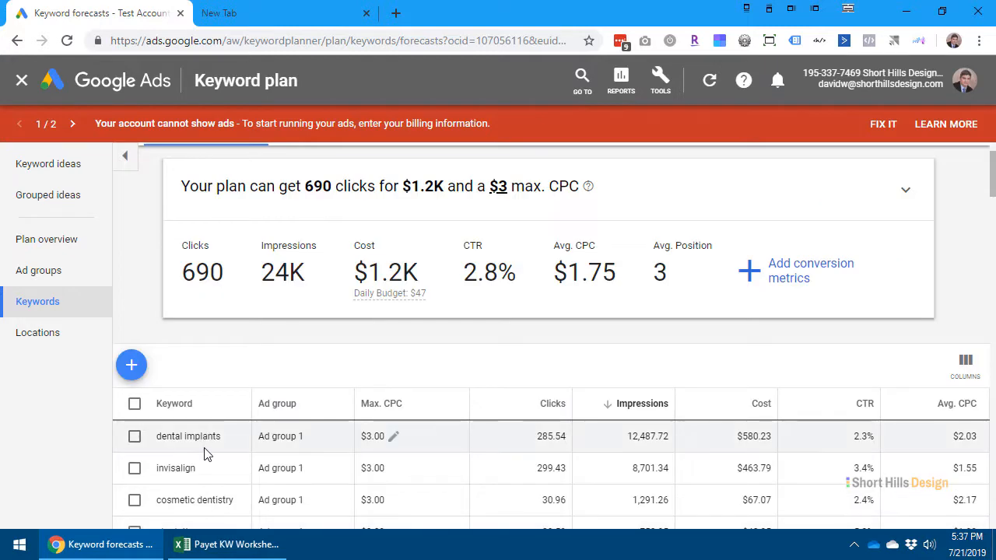
scroll(200, 483, down, 1)
scroll(605, 408, down, 4)
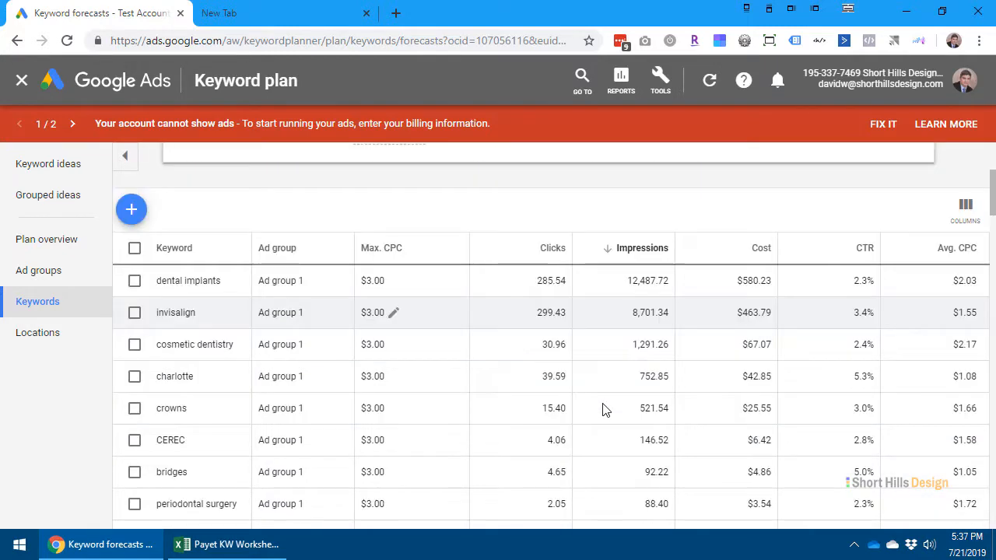
scroll(605, 410, down, 1)
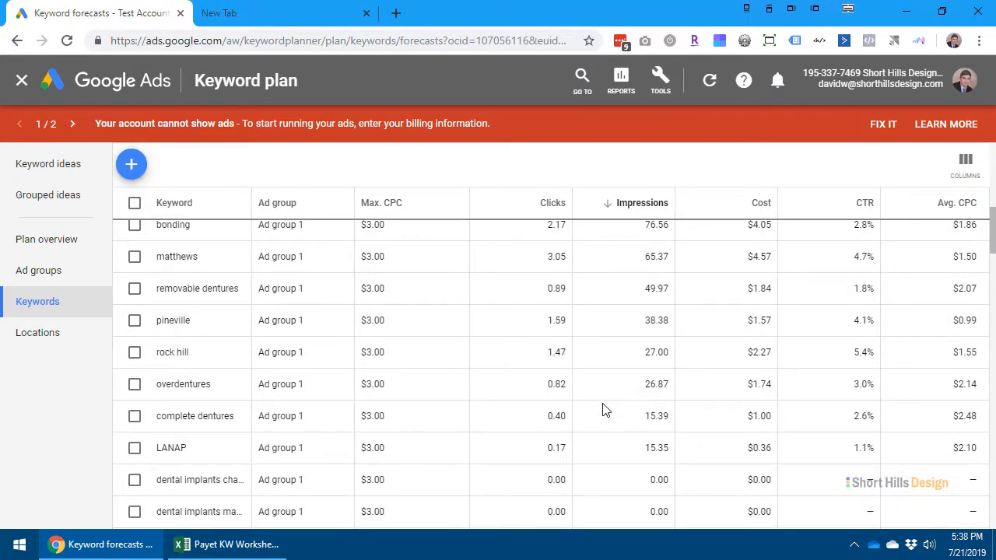
scroll(576, 330, down, 5)
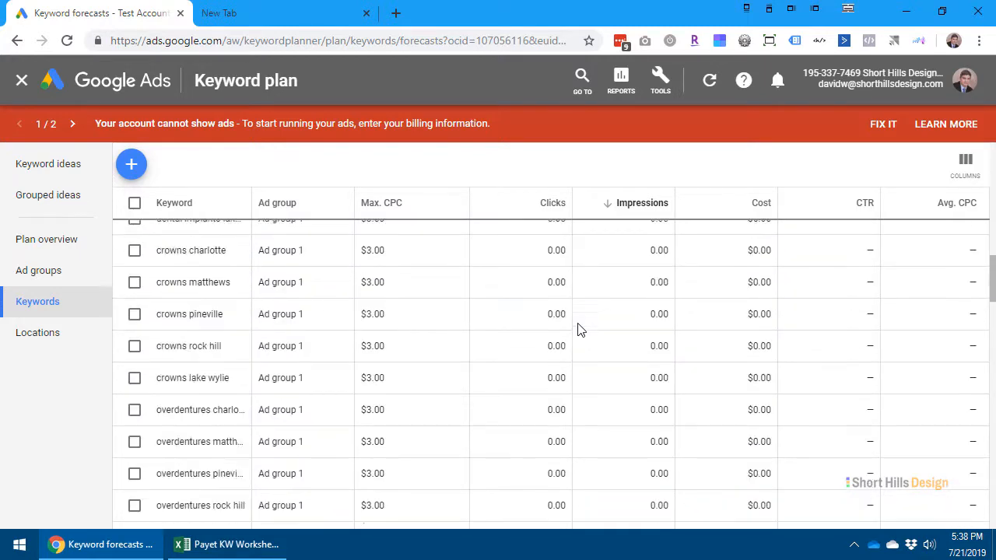
scroll(578, 329, up, 10)
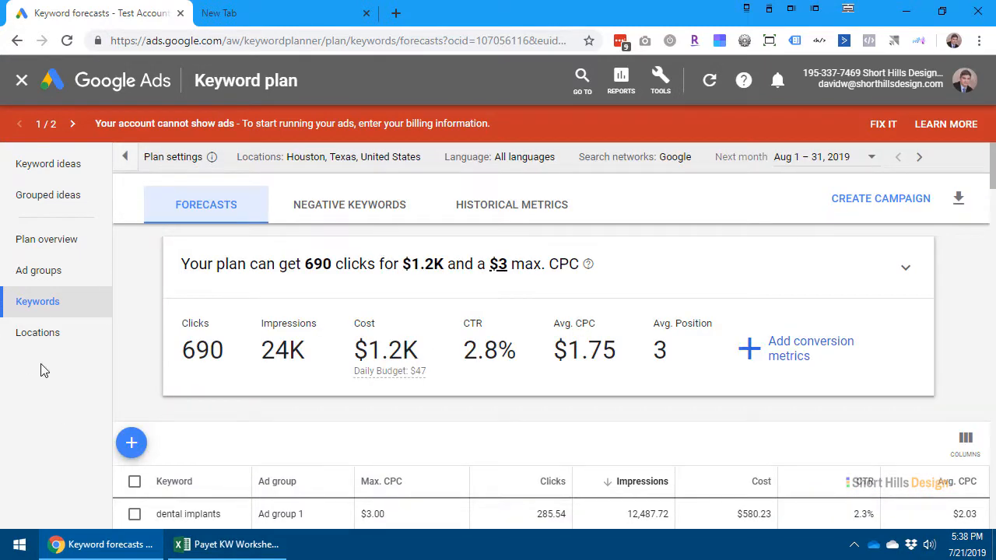
- Replace the plan's United States location target with the Charlotte NC Nielsen DMA region
click(39, 332)
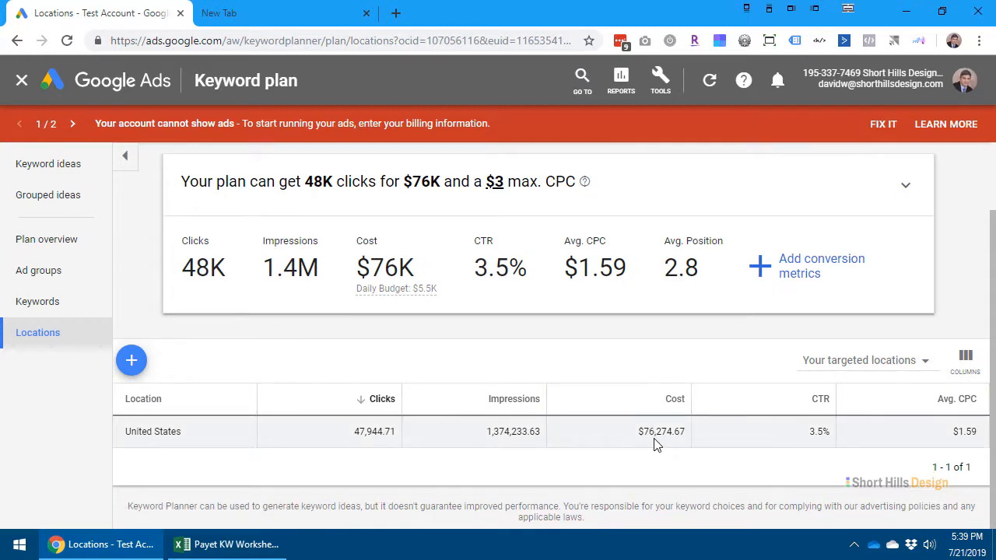
click(129, 362)
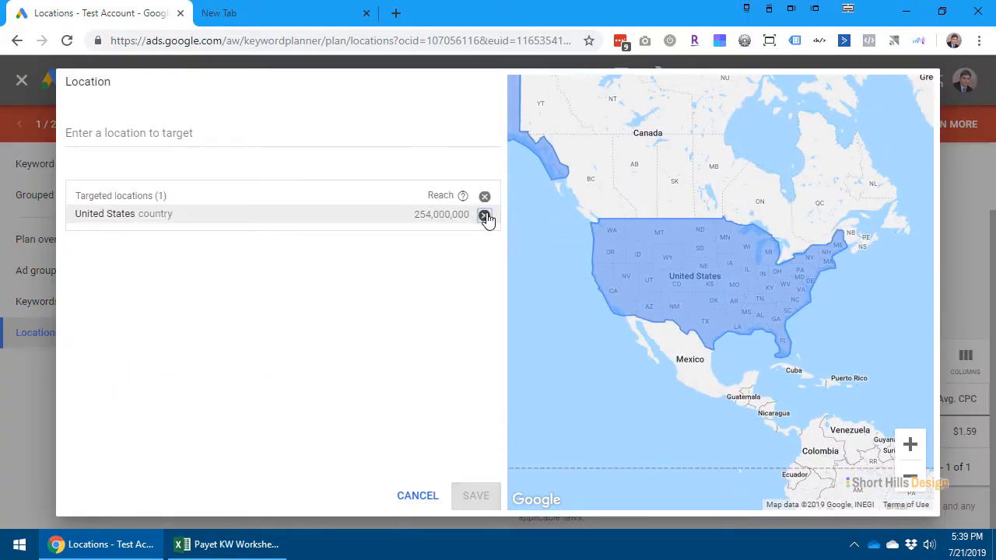
click(485, 215)
click(192, 133)
text(c)
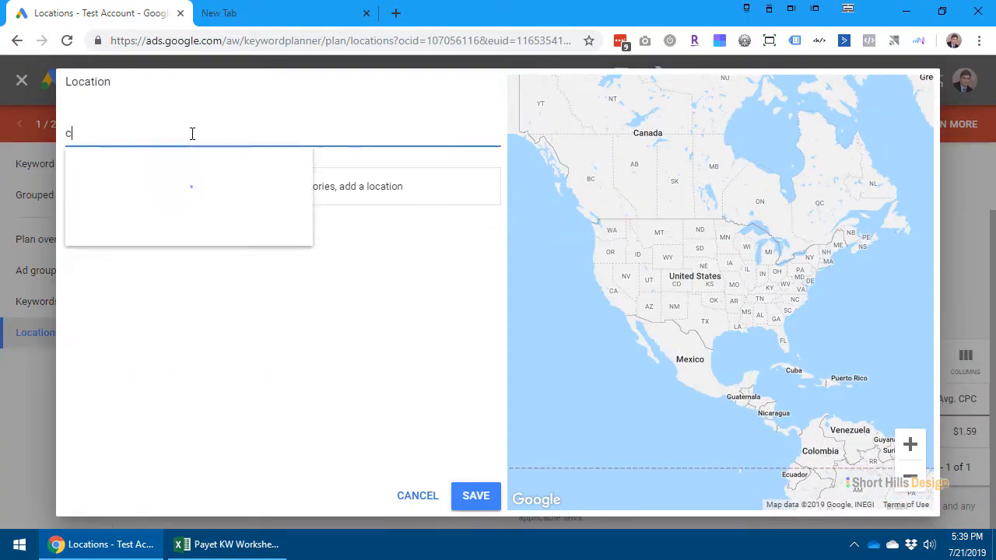
text(harlotte)
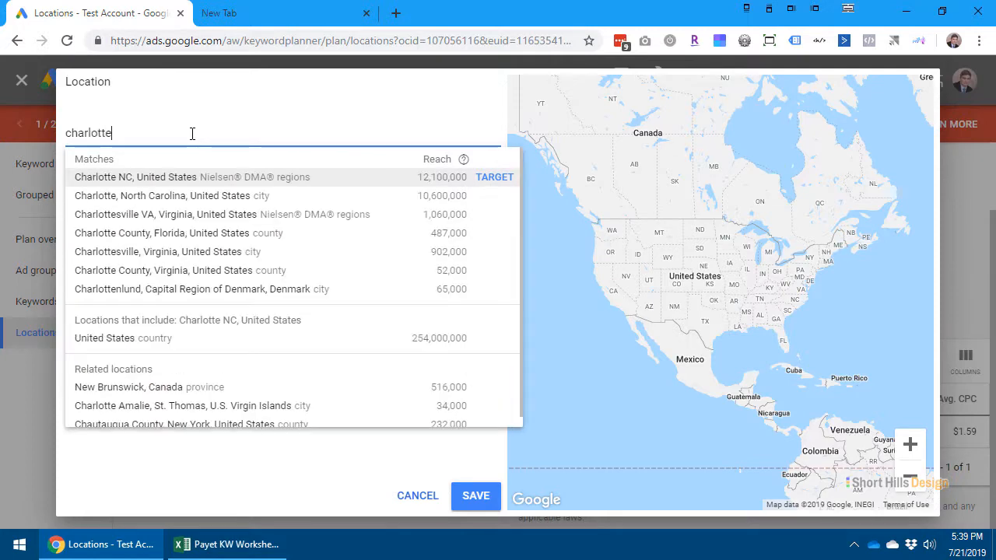
click(488, 186)
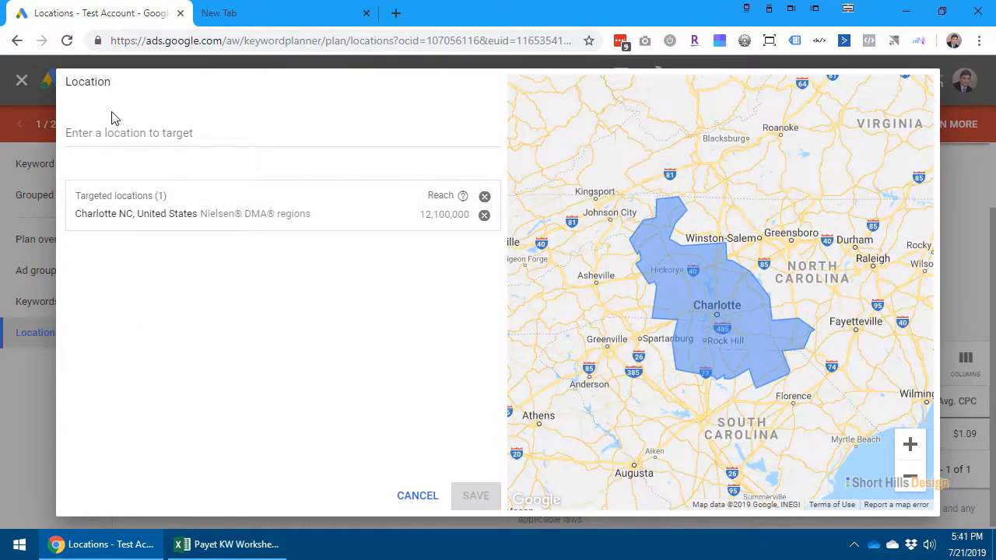
- Add the city of Matthews, North Carolina to the targeted locations
click(112, 127)
text(Matth)
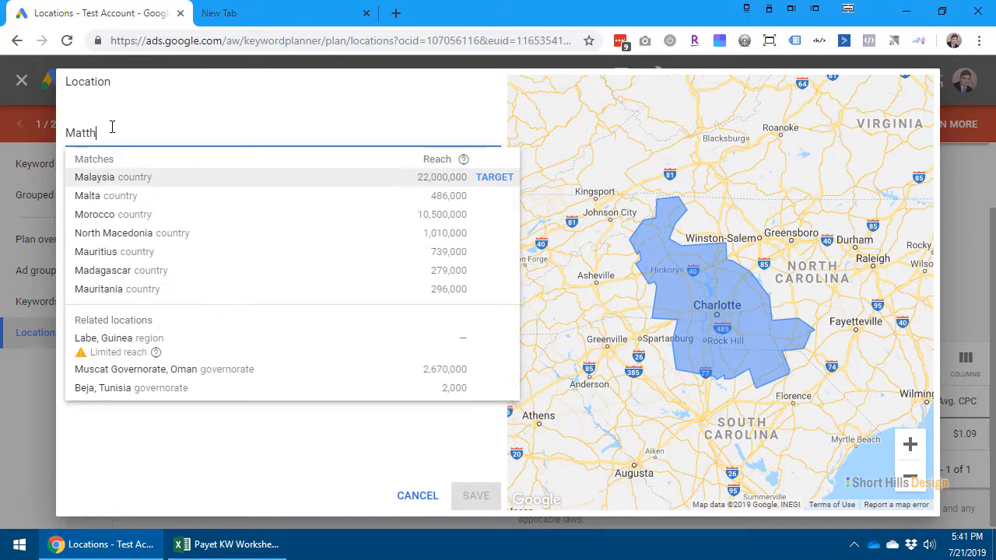
text(ews)
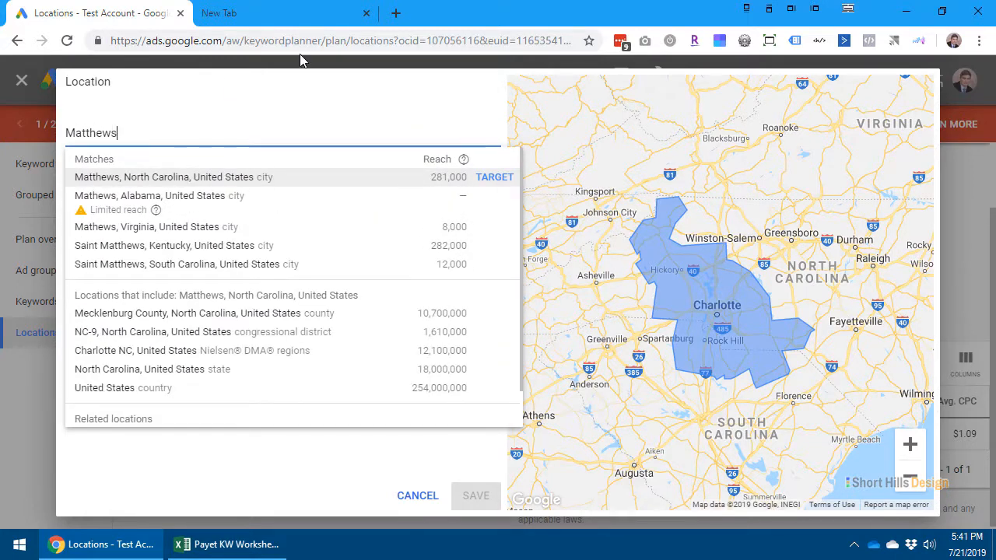
click(493, 183)
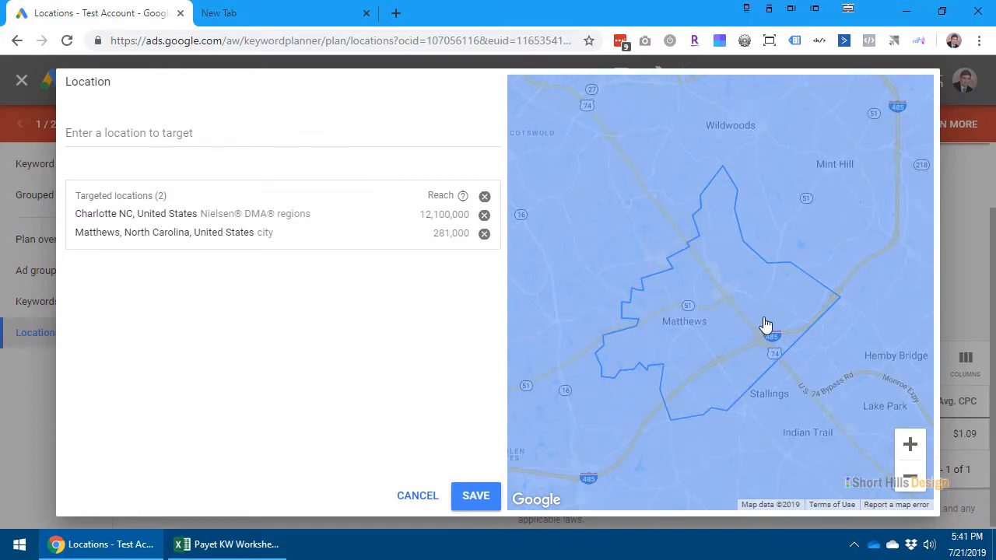
- Check the city list in the Excel worksheet and add Pineville, North Carolina to the targeted locations in Chrome
key(alt+Tab)
click(93, 556)
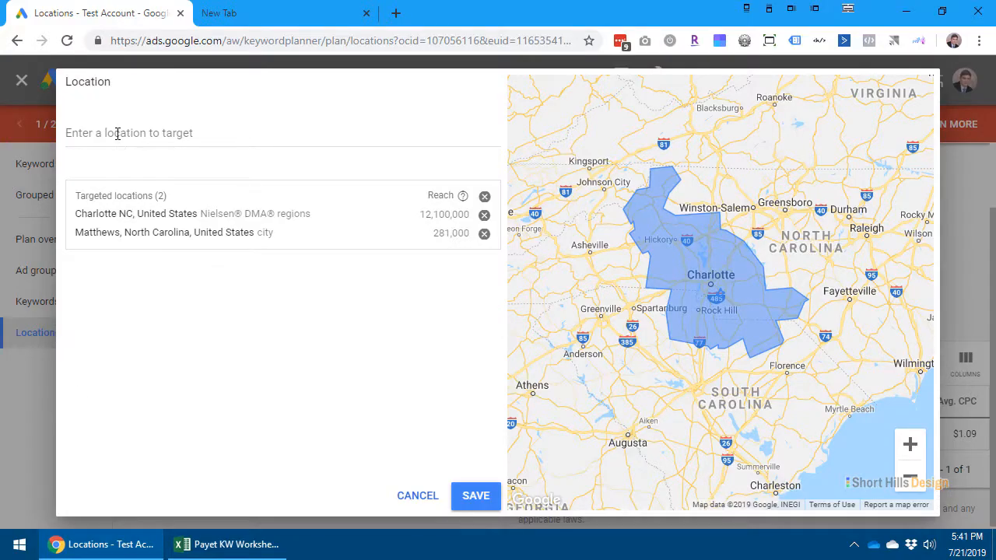
click(117, 134)
text(pine)
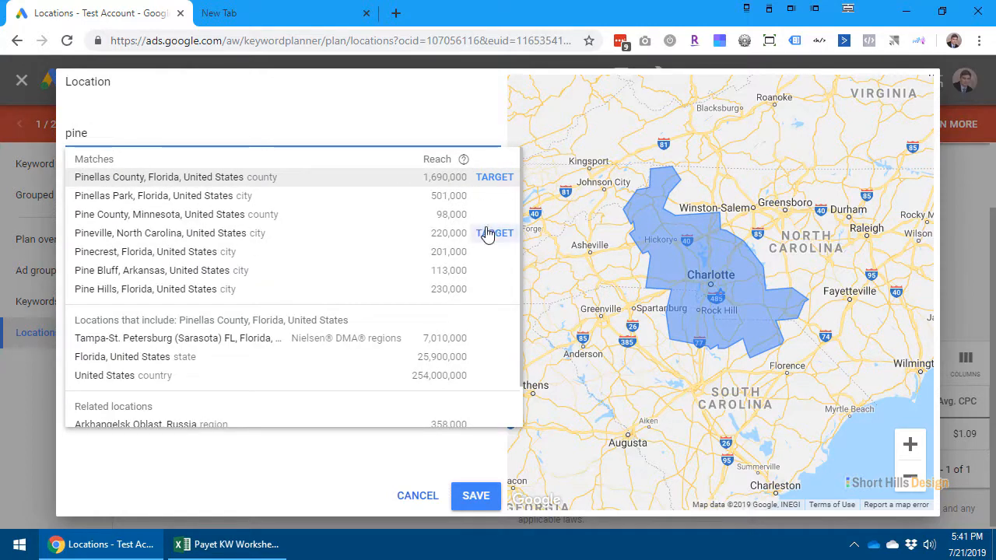
click(487, 235)
- Look up the city after Pineville in the Excel list and target Rock Hill, South Carolina in Chrome
click(208, 554)
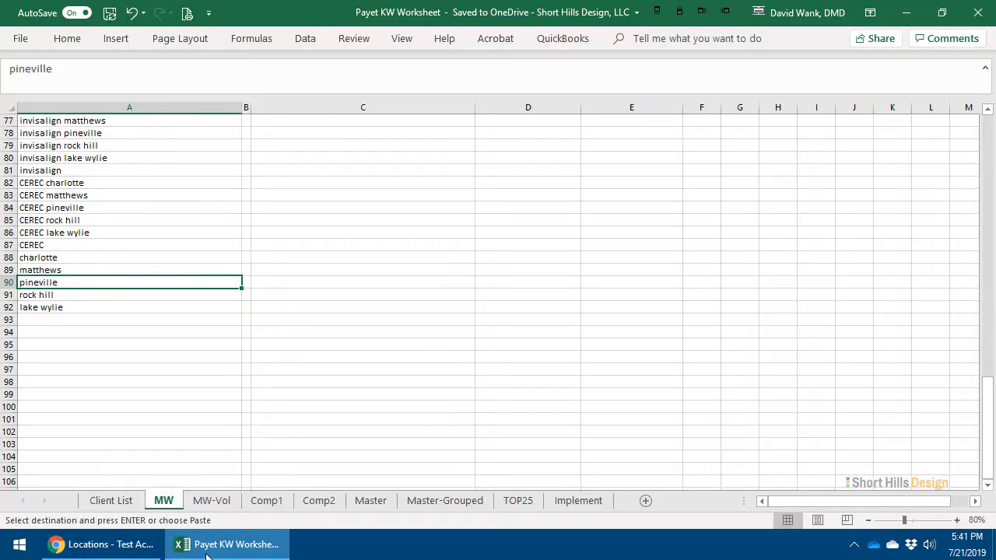
click(207, 555)
click(91, 134)
text(r)
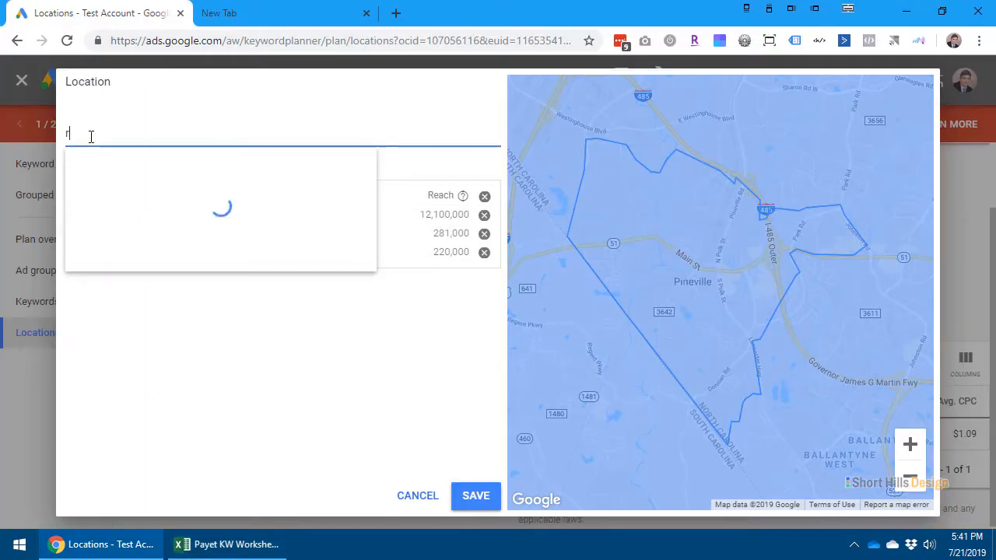
text(ock hill)
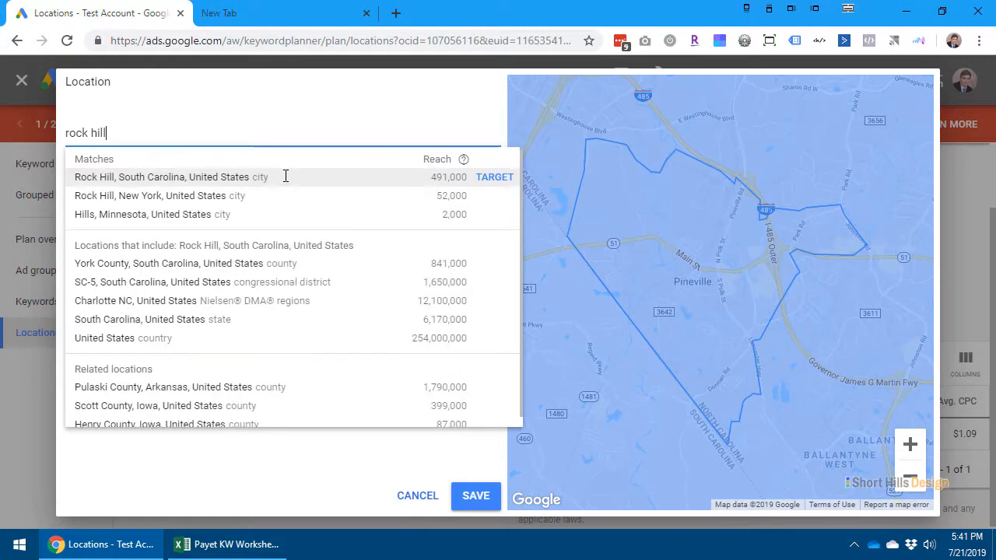
click(493, 178)
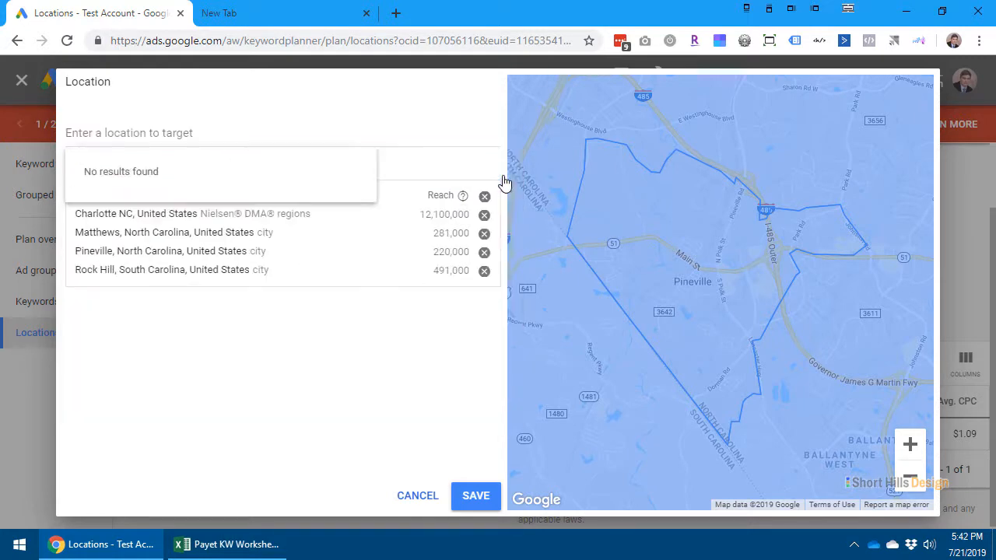
- Examine the targeted areas around Charlotte on the map and check the city after Rock Hill in the Excel list
click(909, 479)
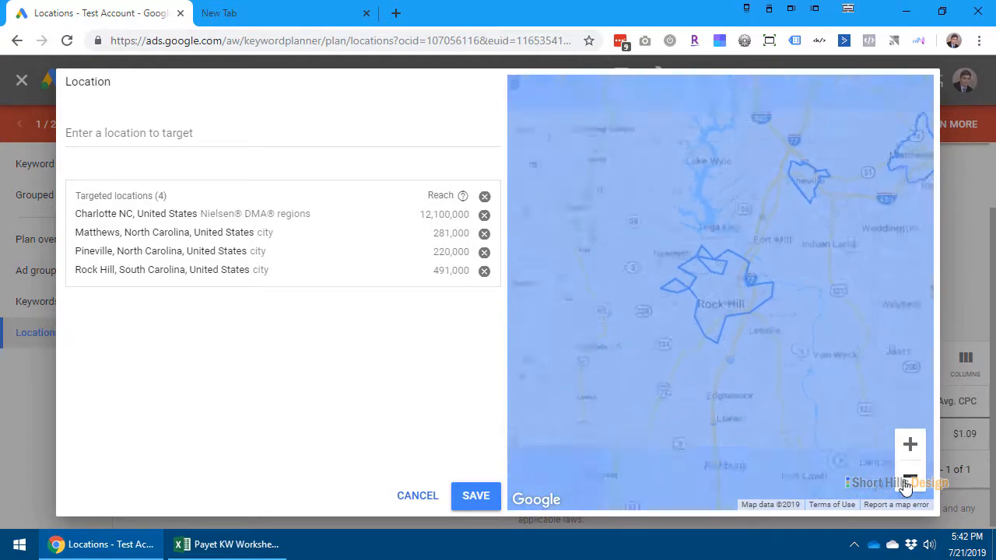
click(908, 478)
click(908, 479)
click(909, 478)
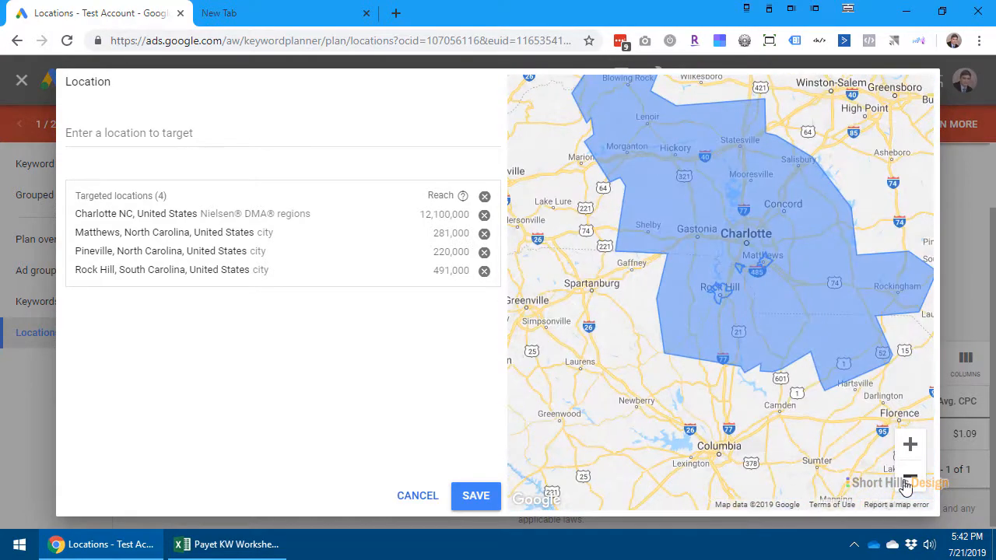
click(215, 546)
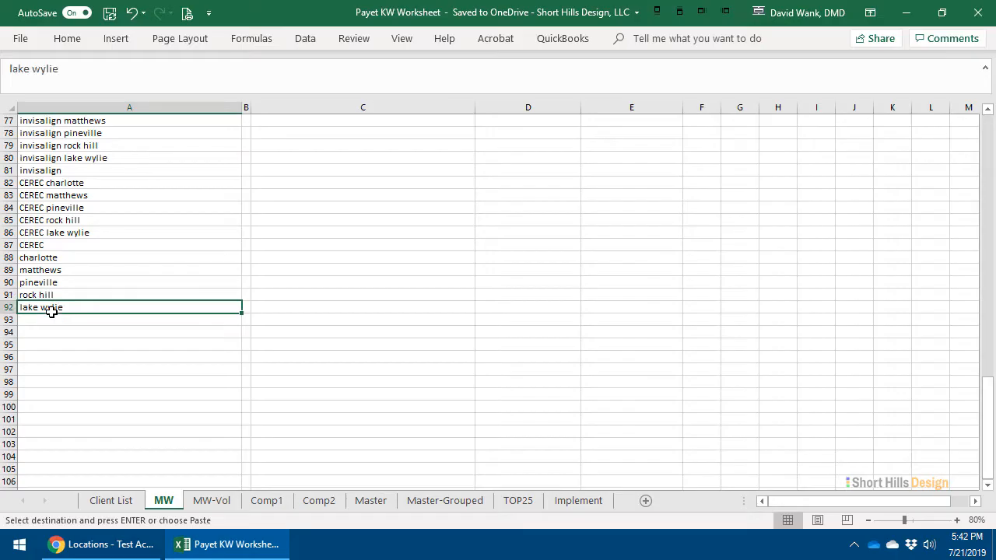
- Add the city of Lake Wylie, South Carolina to the targeted locations in Chrome and check the targeted list
text(lake)
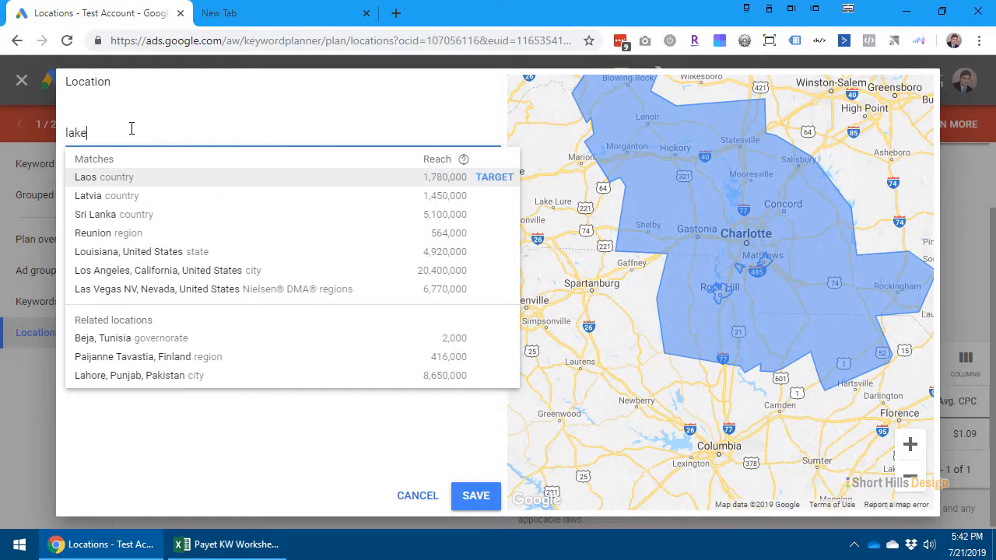
text( wylie)
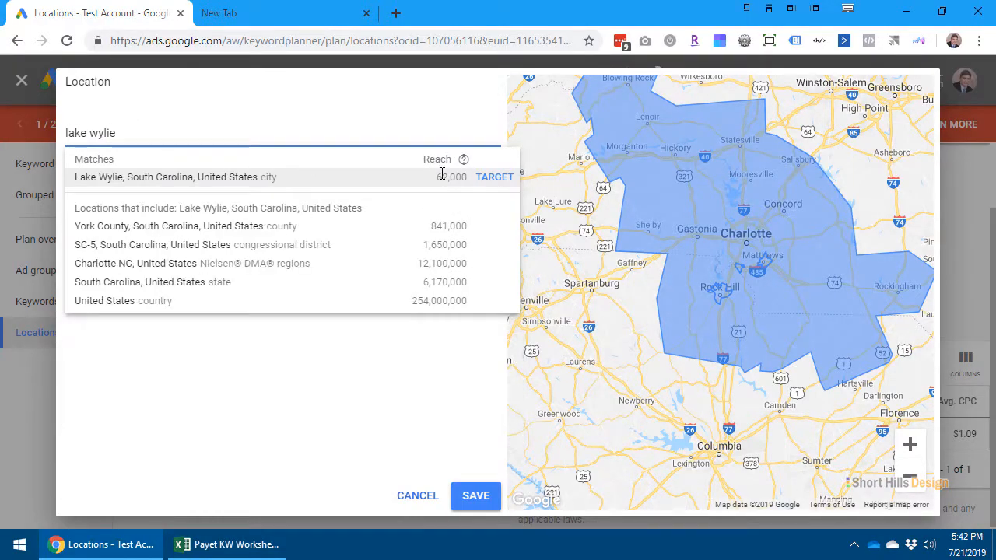
click(500, 177)
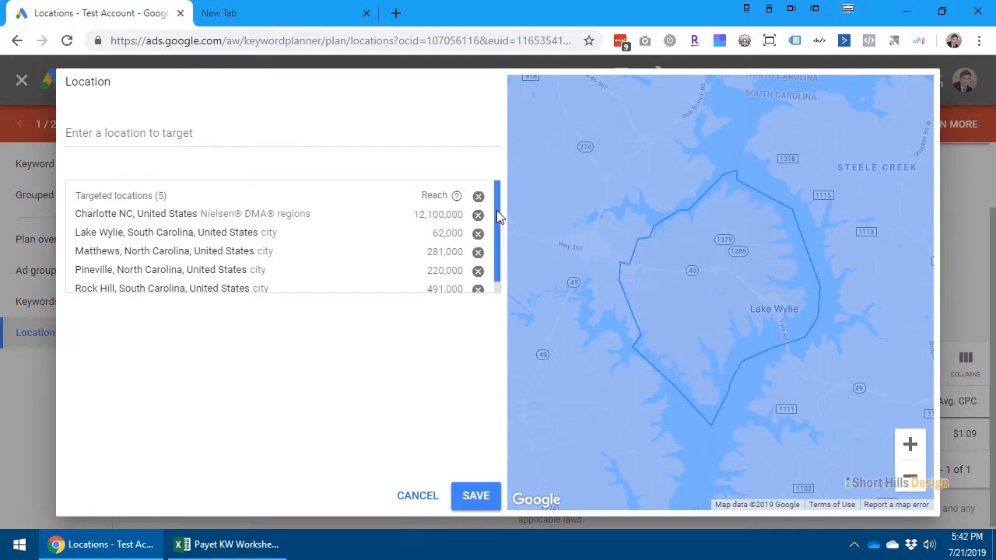
scroll(496, 210, down, 1)
scroll(326, 266, up, 1)
scroll(343, 266, down, 1)
scroll(371, 263, up, 1)
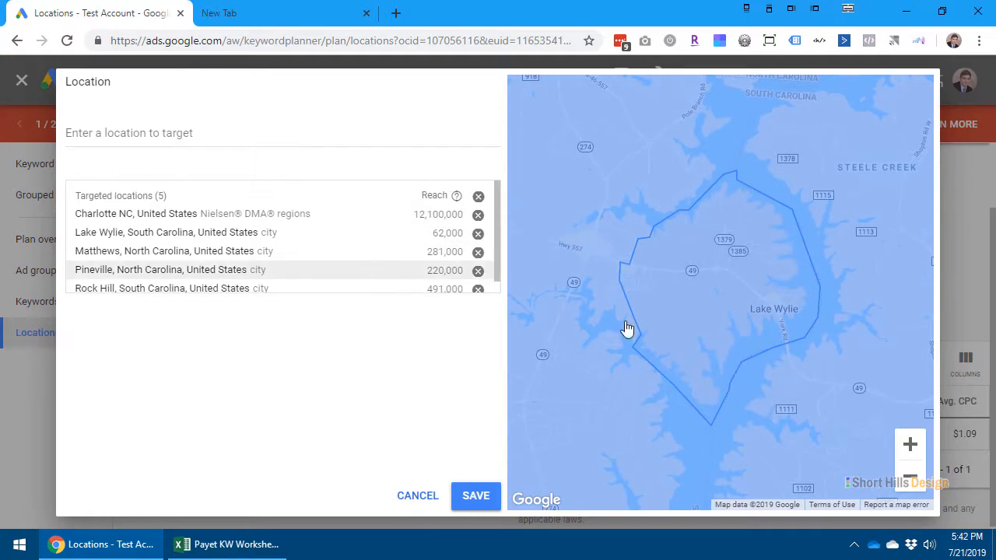
- Check the targeted areas on the map, save the targeted locations and review the forecast for each location
click(911, 478)
click(909, 479)
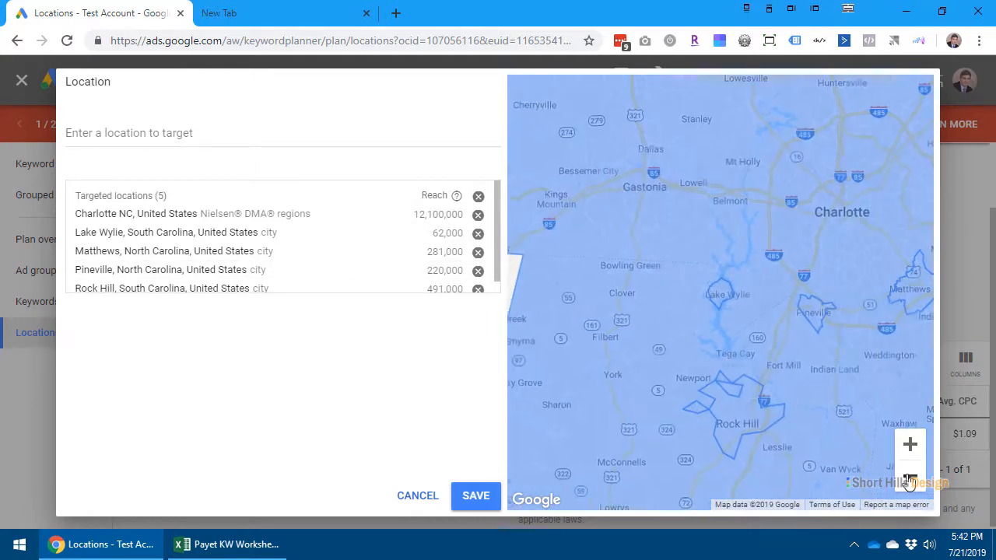
click(908, 482)
click(909, 481)
click(908, 481)
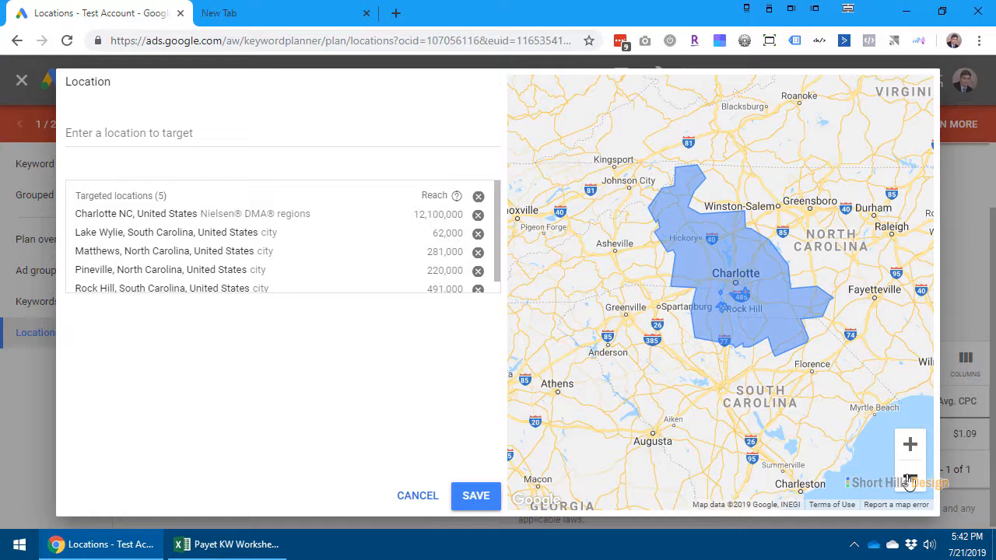
scroll(361, 242, down, 1)
scroll(360, 241, up, 1)
click(476, 496)
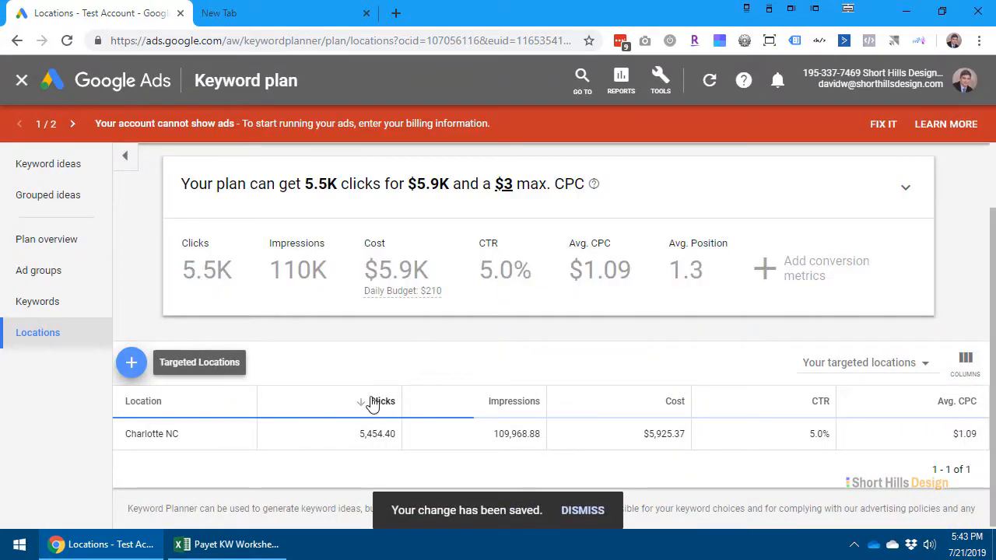
scroll(241, 430, down, 2)
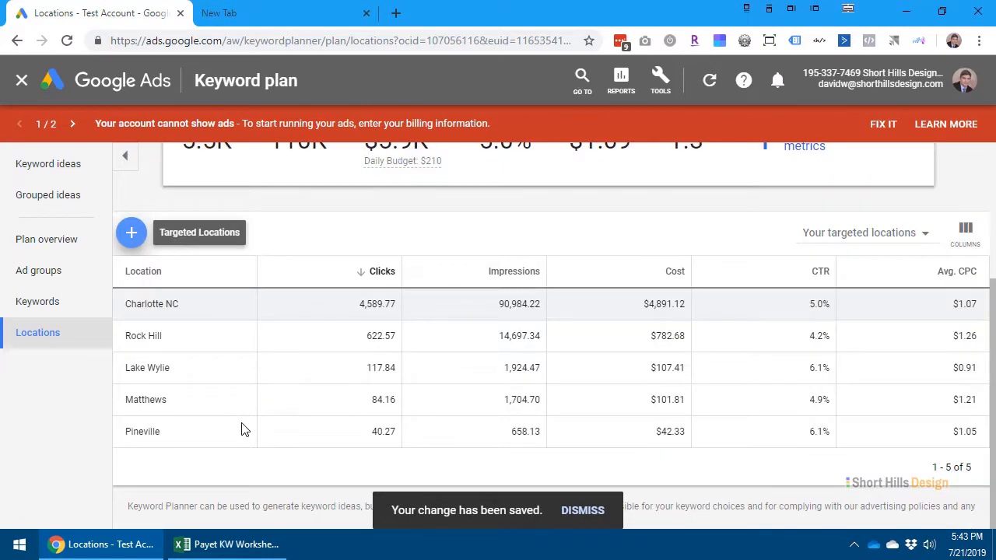
scroll(242, 430, up, 3)
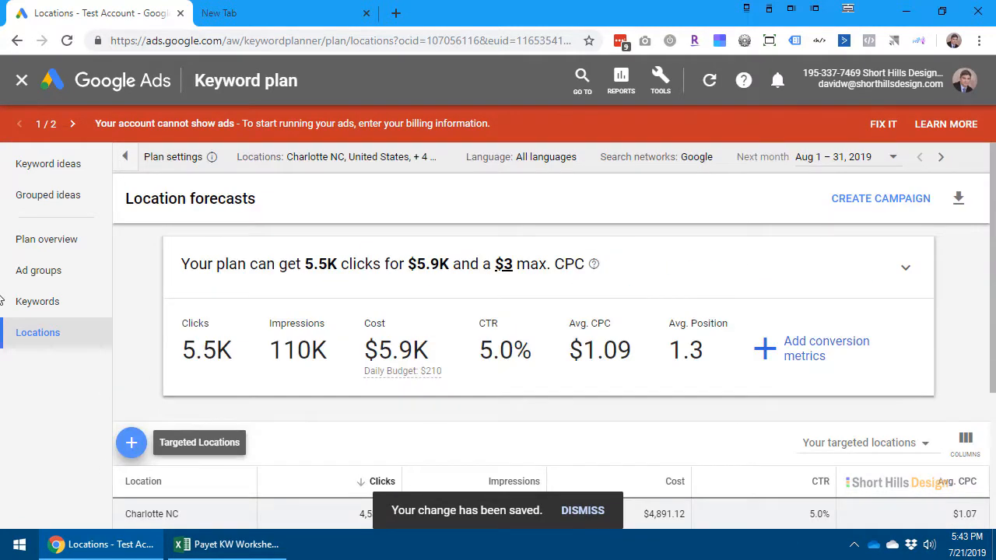
- Open the plan's keyword forecasts and examine the clicks, impressions and costs across the whole keyword list
click(66, 308)
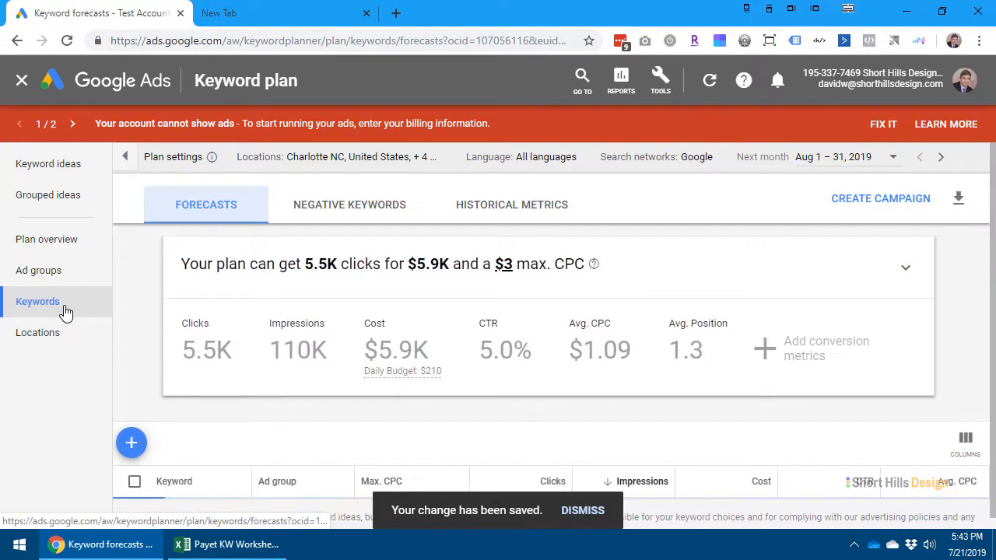
scroll(307, 304, down, 2)
scroll(620, 334, down, 3)
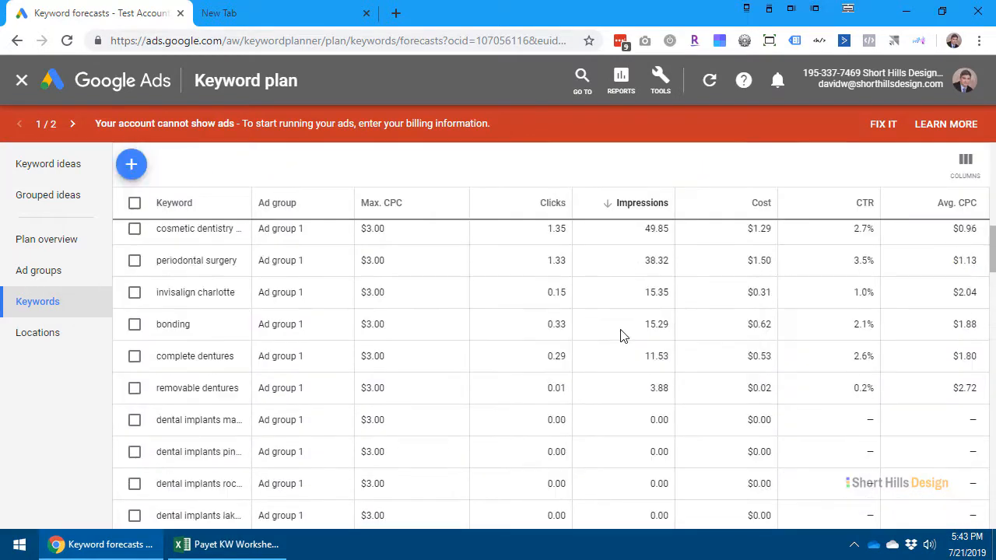
scroll(620, 335, down, 15)
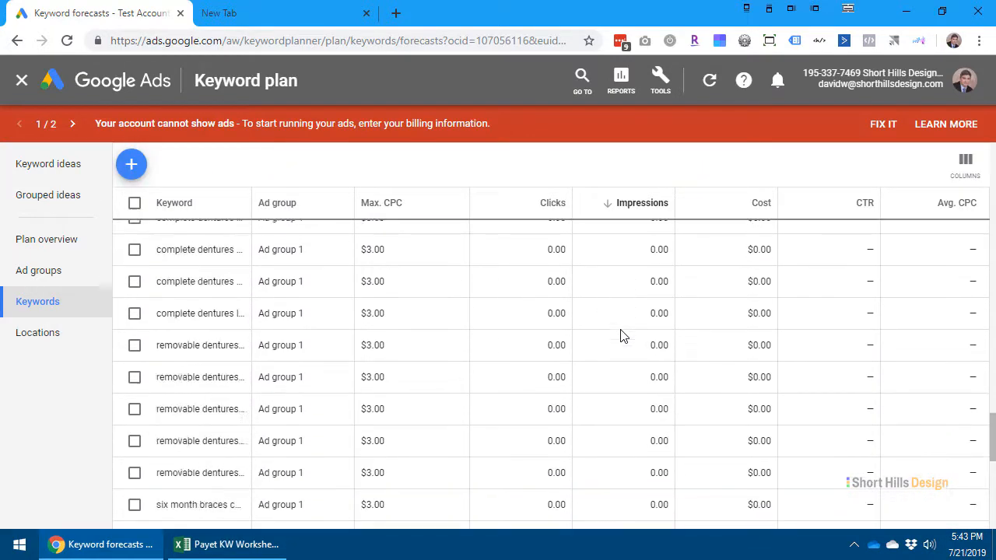
scroll(620, 334, down, 5)
scroll(632, 371, up, 8)
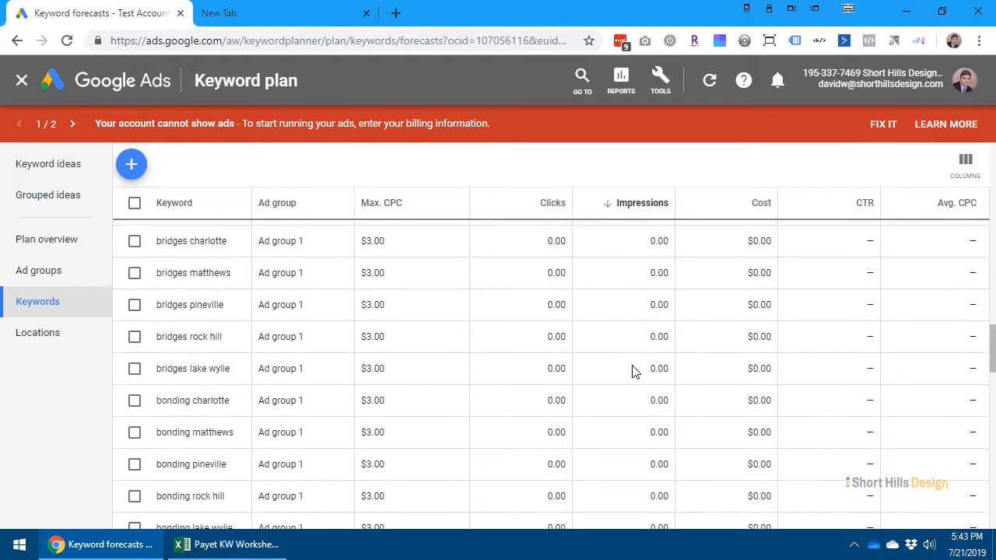
scroll(632, 371, up, 10)
scroll(632, 371, down, 1)
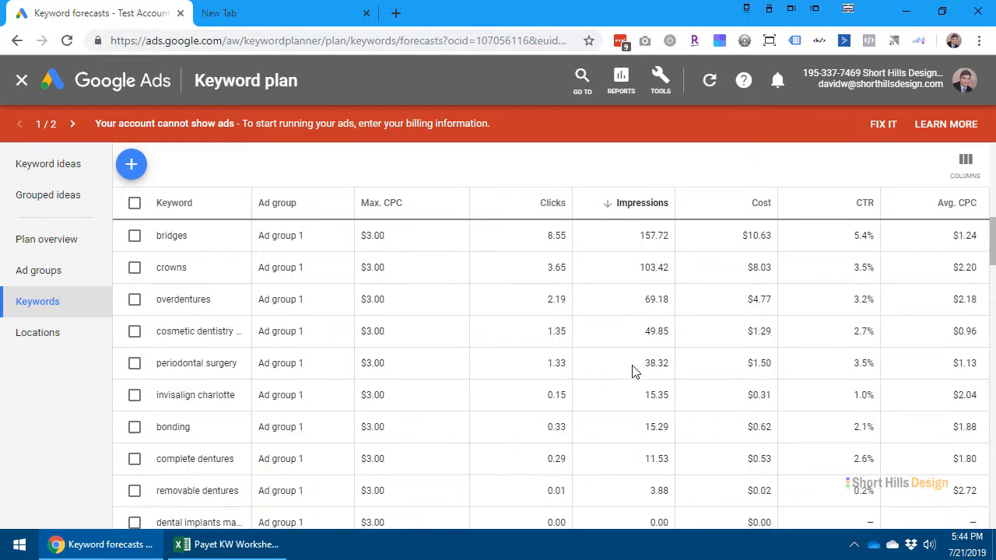
- Widen the Keyword column of the forecast table so the long keywords can be read in full
drag(251, 202, 350, 202)
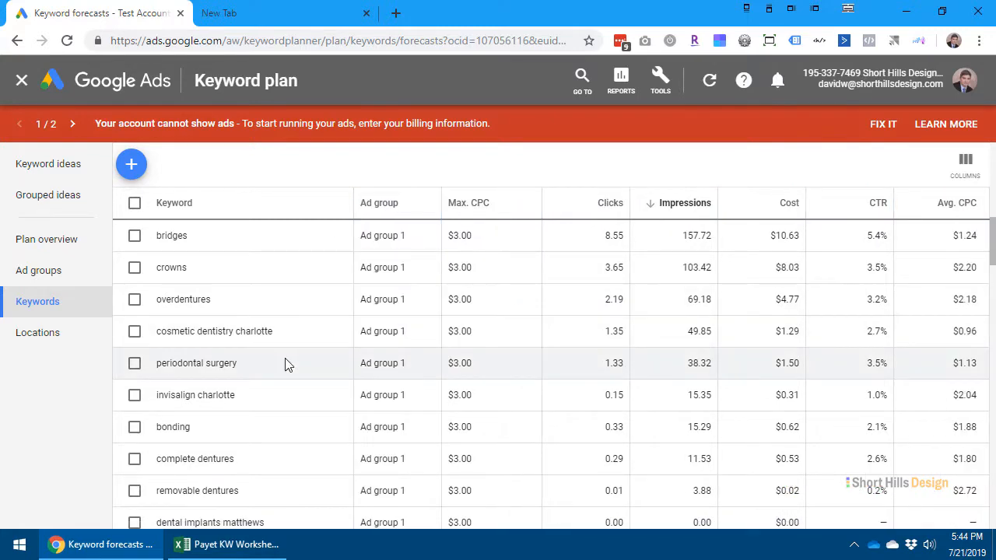
scroll(285, 362, down, 1)
scroll(301, 314, up, 4)
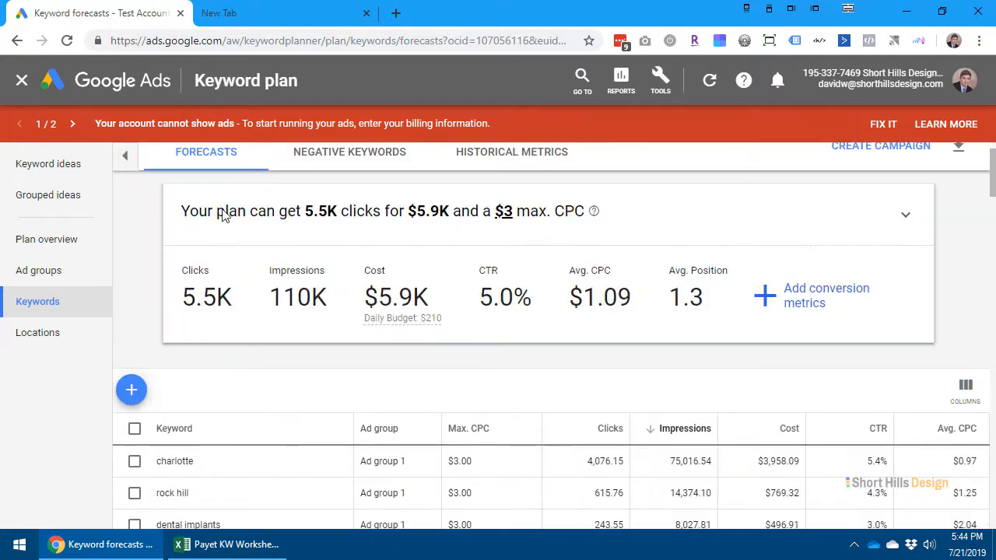
- Download the keyword forecasts as a CSV file and open it in Excel
click(134, 432)
click(134, 432)
scroll(134, 433, up, 1)
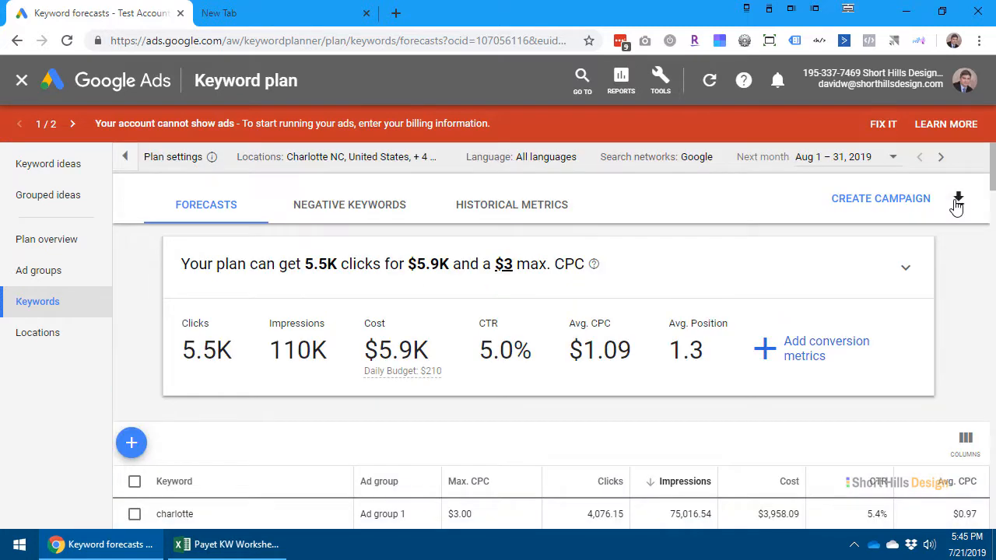
click(960, 198)
click(863, 222)
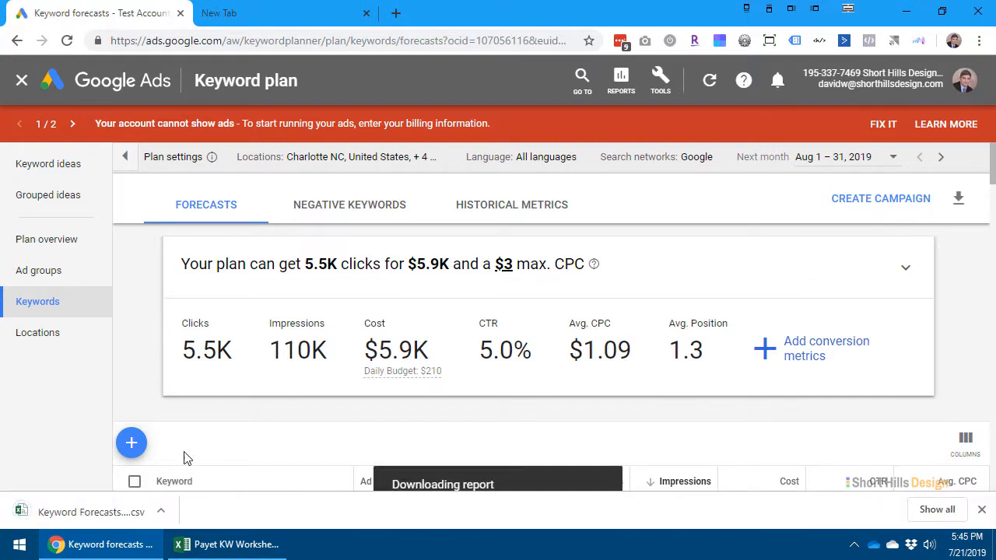
click(121, 517)
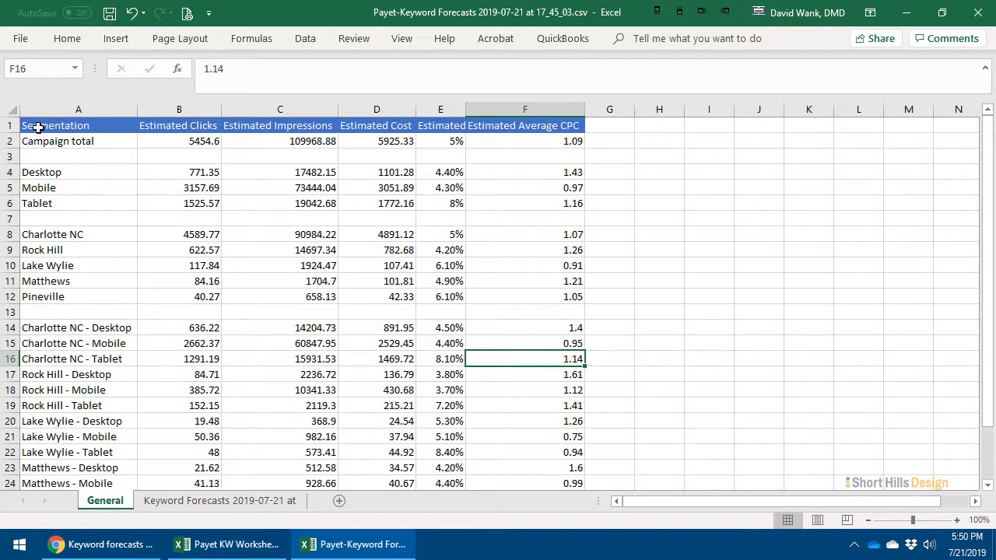
- Examine the General sheet's estimated clicks, impressions, cost and average CPC by device, by city and by city and device
click(72, 172)
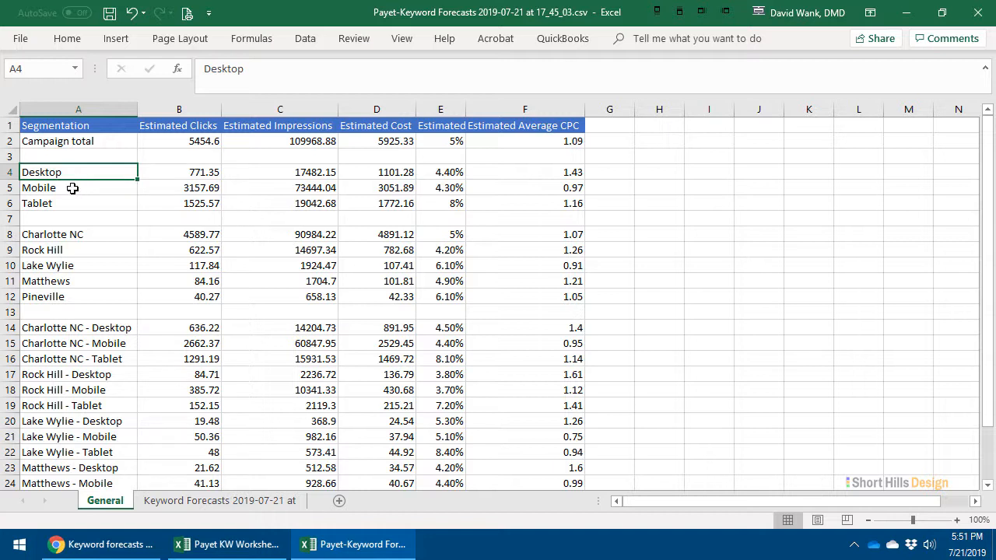
drag(72, 188, 558, 187)
click(558, 188)
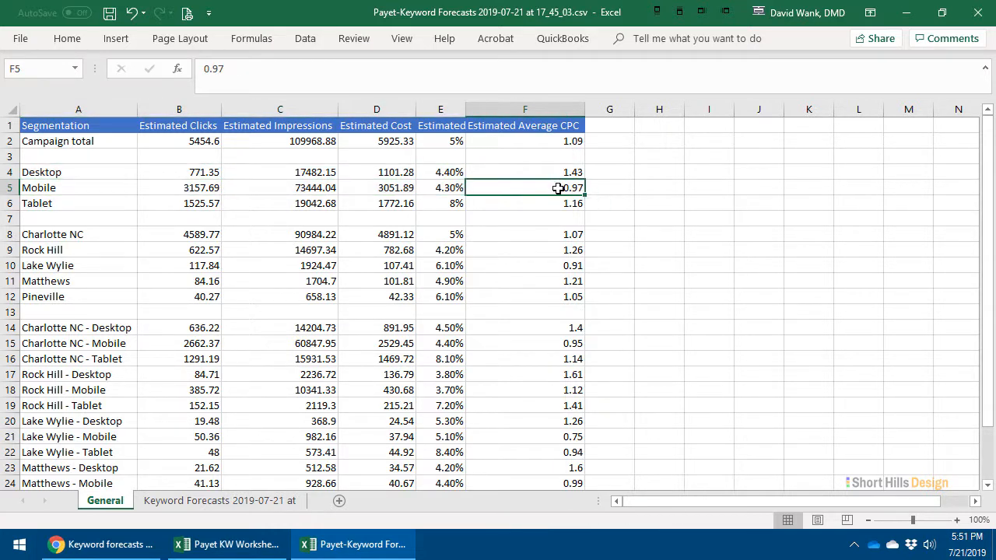
drag(101, 193, 560, 189)
drag(83, 234, 568, 296)
click(568, 296)
scroll(65, 256, down, 1)
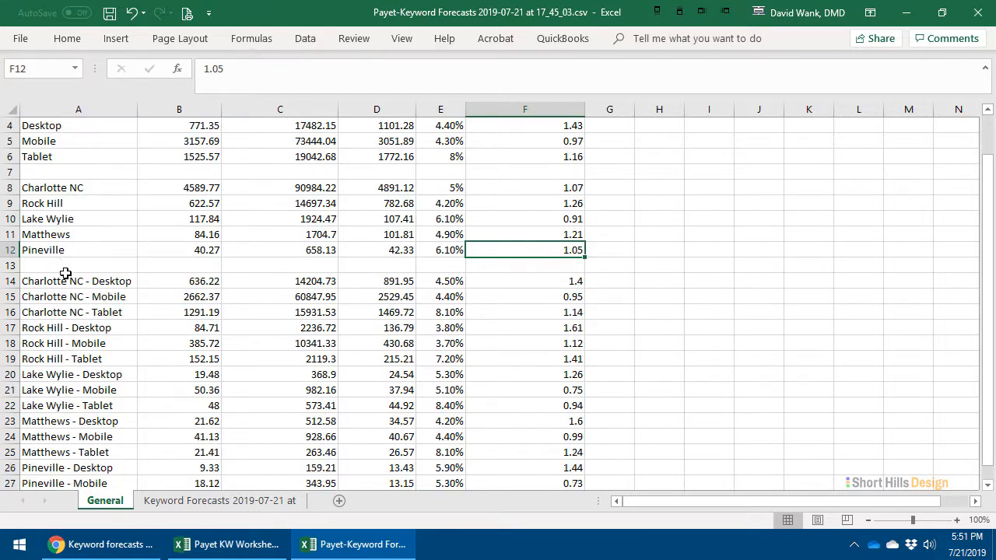
scroll(65, 395, down, 2)
scroll(66, 396, up, 3)
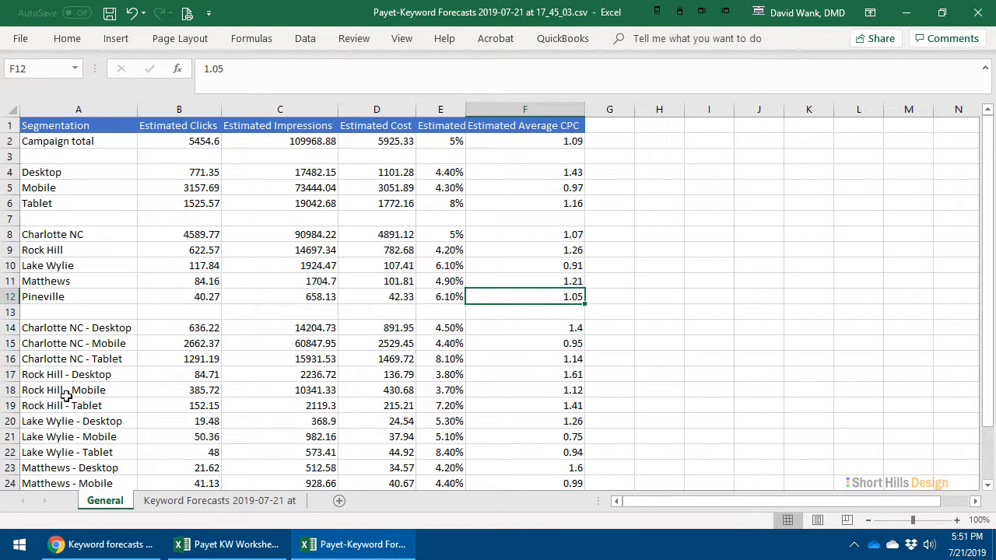
- Open the Keyword Forecasts sheet, look through its keywords and delete the empty Segmentation column
click(156, 503)
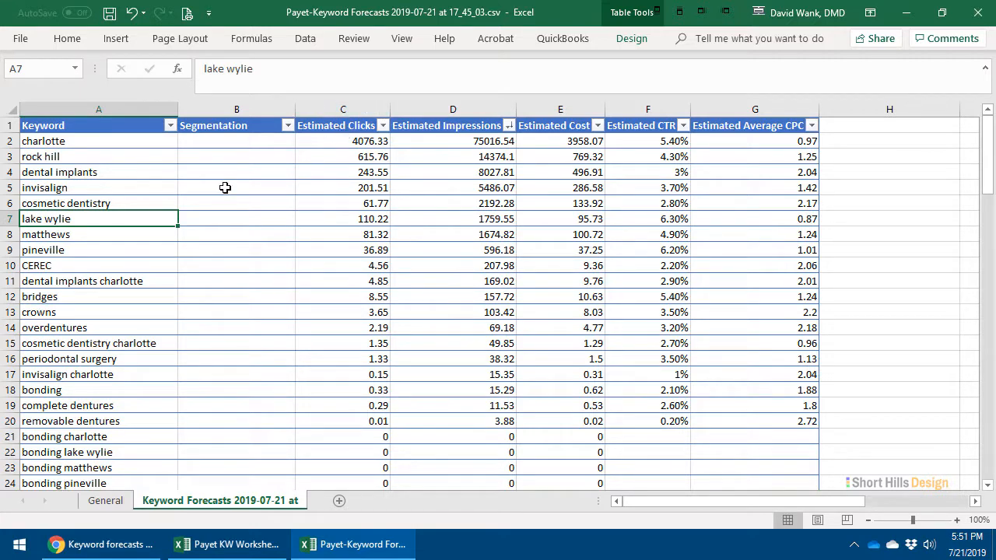
scroll(225, 187, down, 7)
scroll(224, 188, up, 7)
click(241, 111)
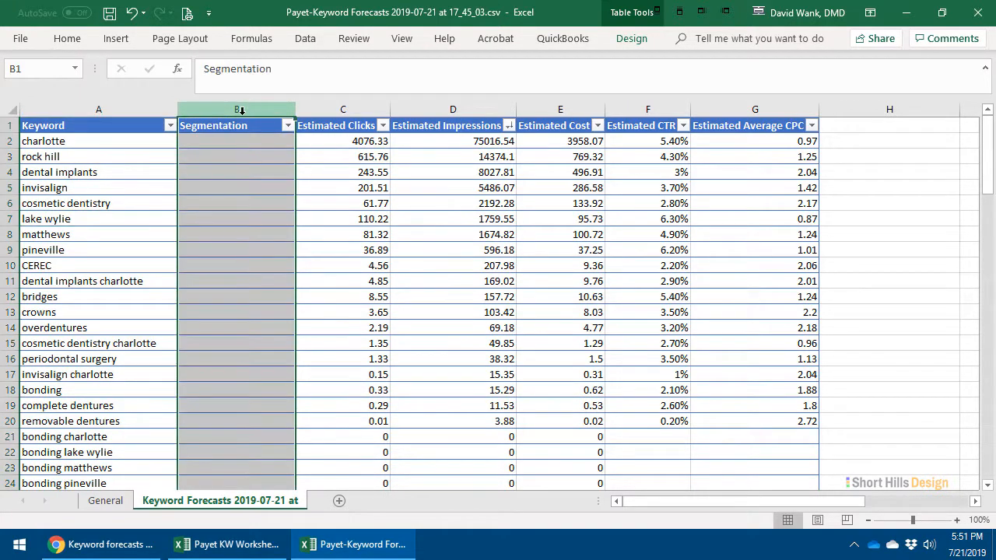
right_click(241, 110)
click(271, 244)
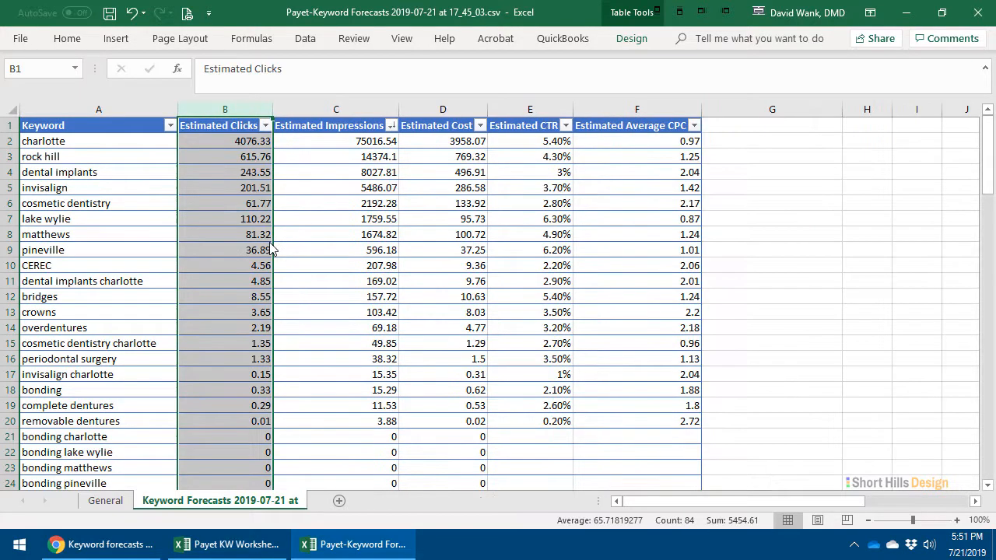
click(317, 250)
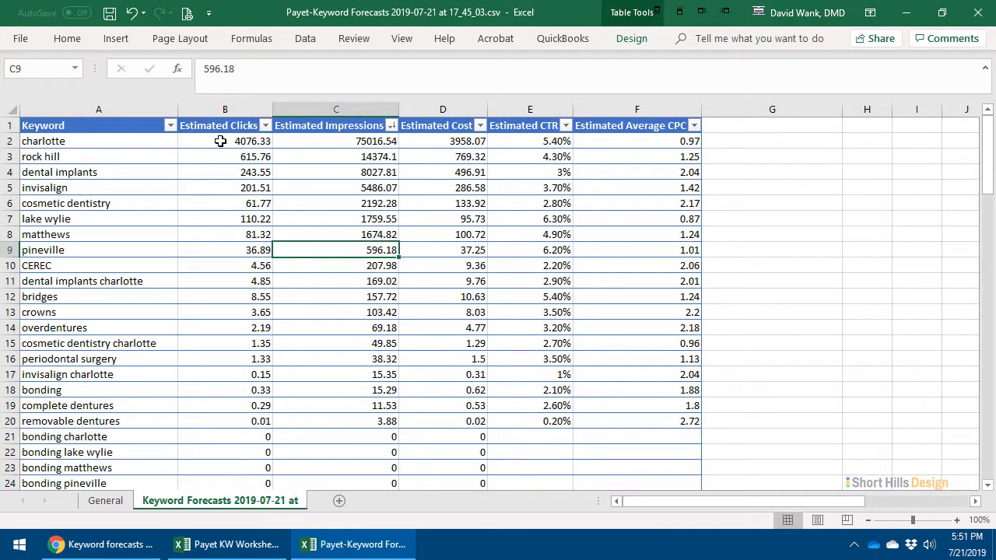
click(19, 142)
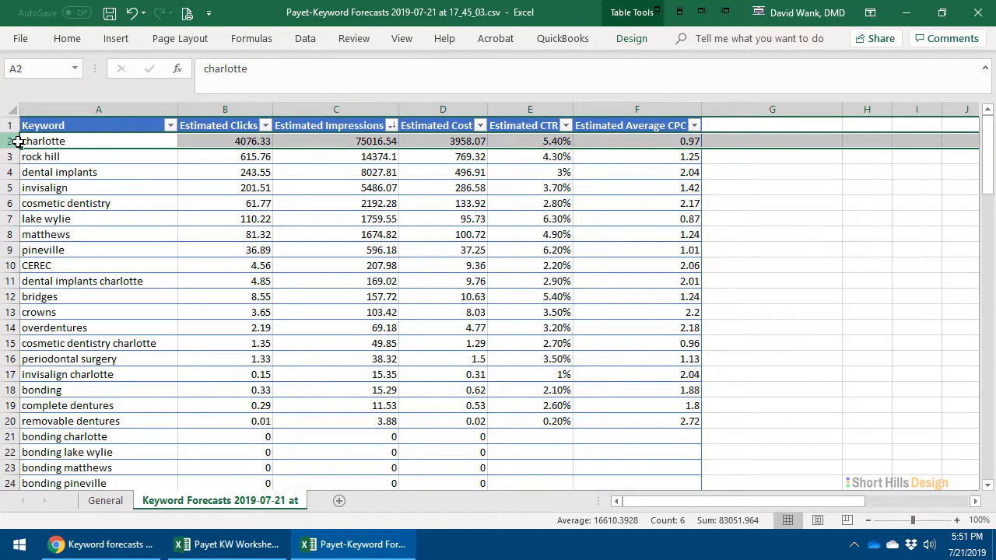
ctrl+click(11, 156)
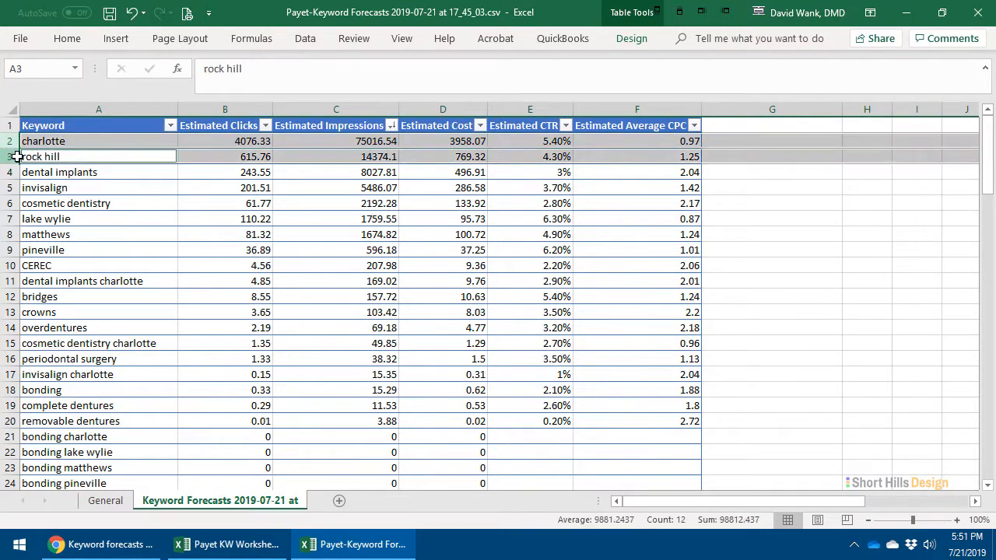
right_click(13, 157)
key(Escape)
key(Down)
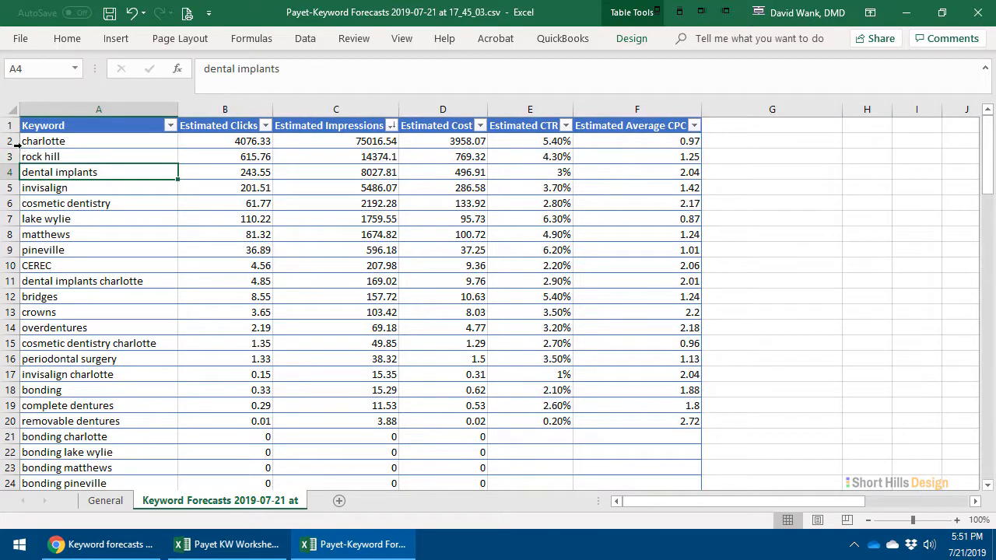
- Delete the rows of the city-only keywords charlotte and rock hill from the forecast table
click(16, 142)
right_click(15, 143)
click(50, 270)
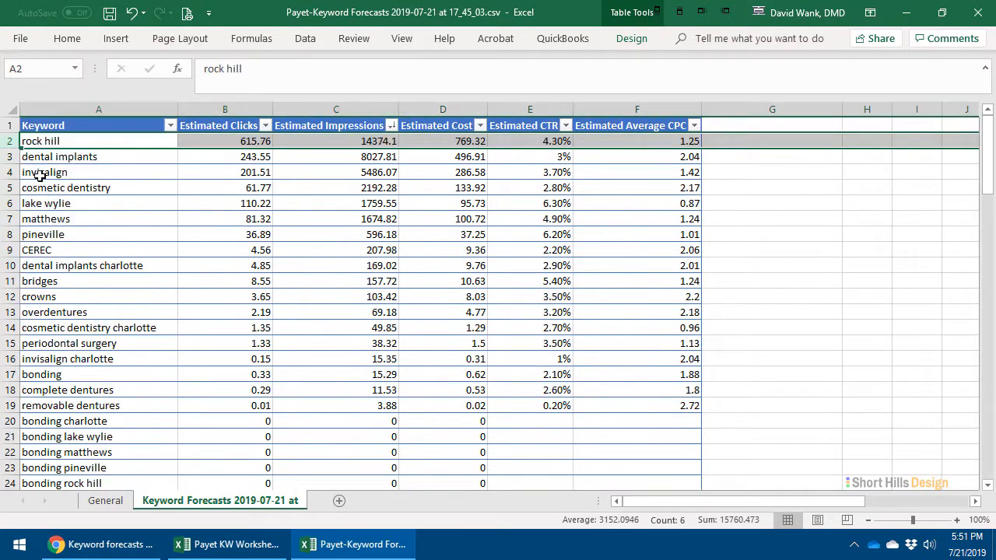
right_click(8, 142)
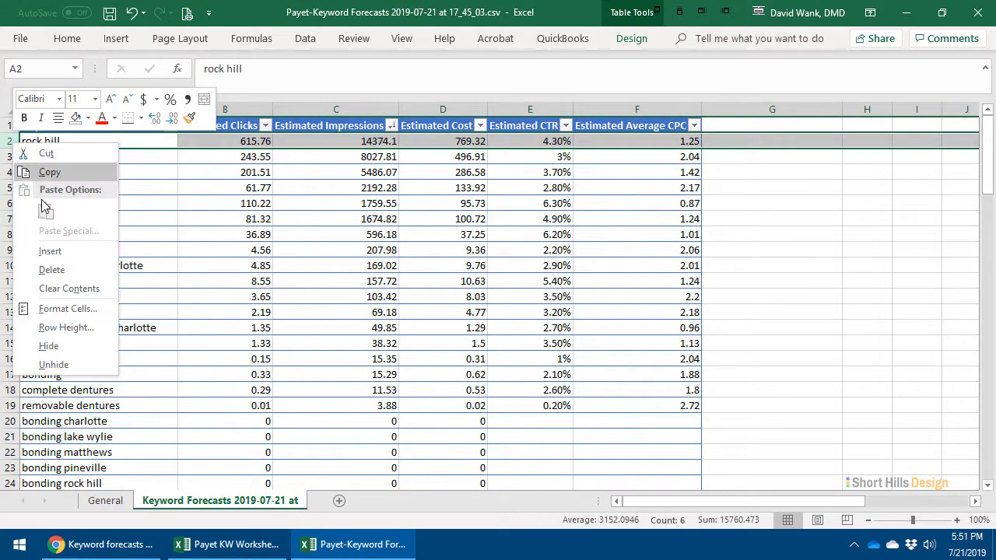
click(58, 269)
- Delete the rows of the city-only keywords lake wylie, matthews and pineville from the forecast table
mouse_move(11, 189)
mouse_down()
mouse_move(10, 220)
mouse_move(23, 203)
mouse_up()
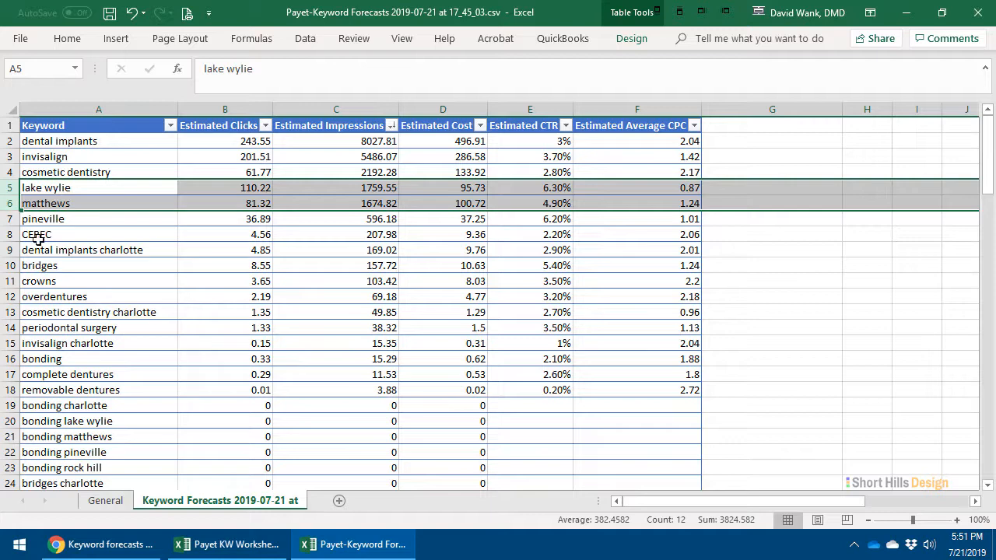
shift+click(11, 218)
right_click(67, 199)
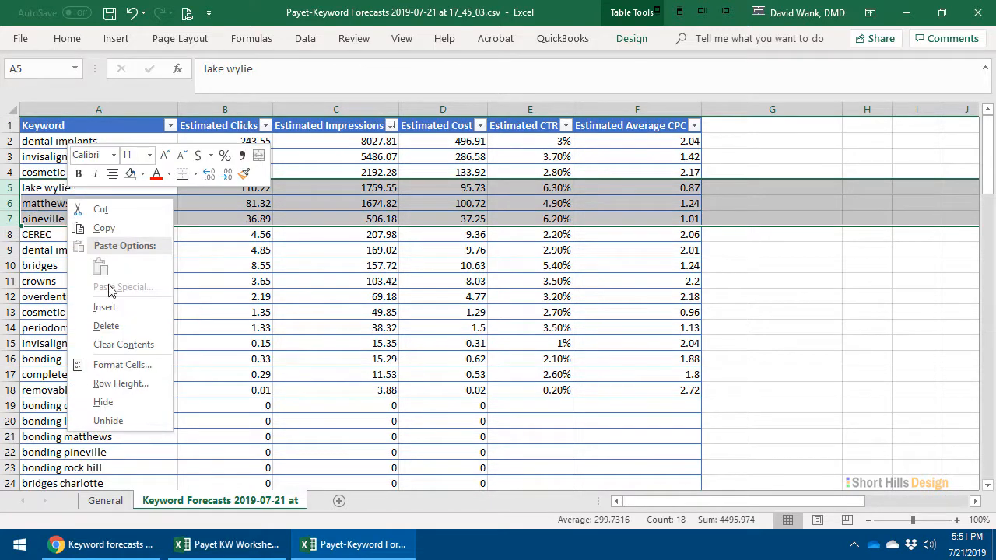
click(109, 325)
click(355, 263)
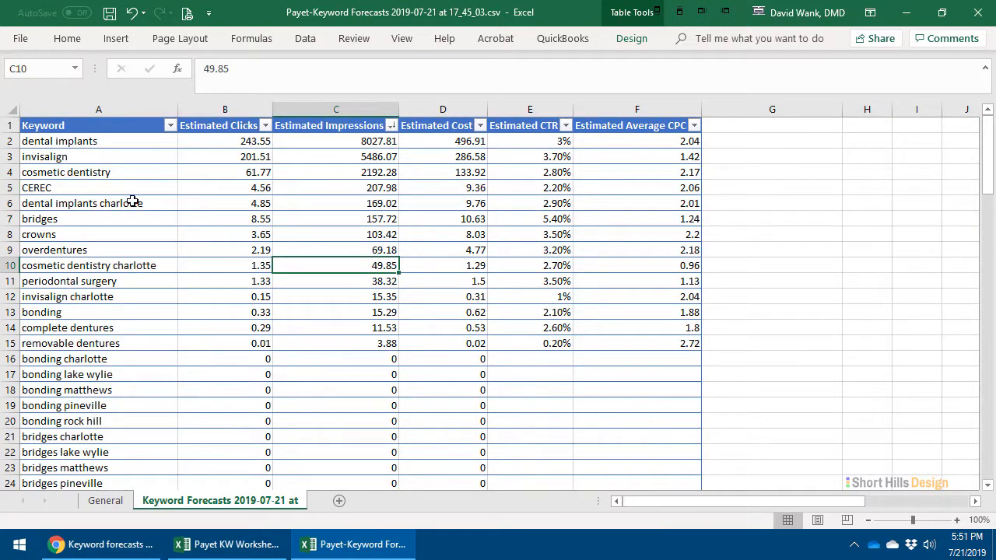
- Examine the forecast rows with estimated impressions keyword by keyword, from dental implants down to removable dentures
click(91, 141)
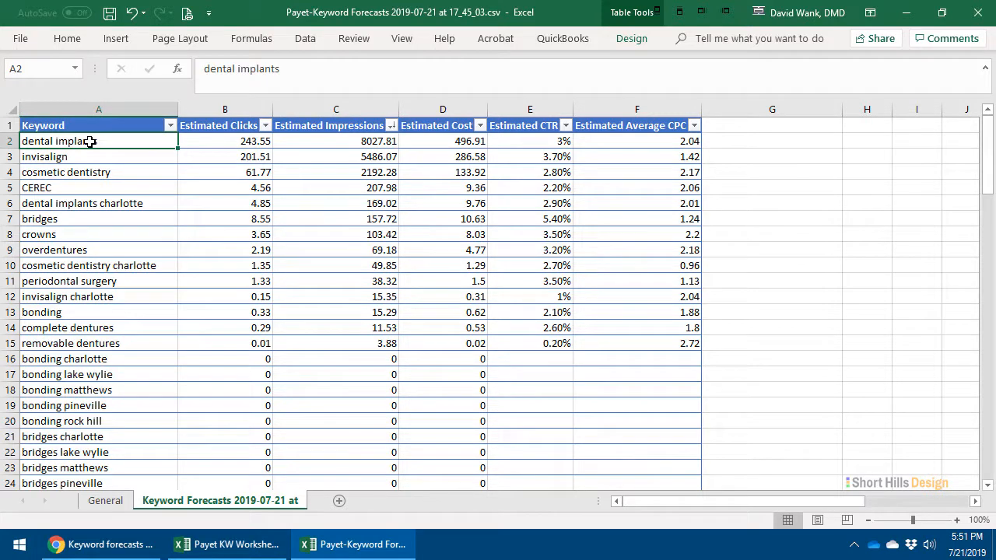
click(605, 140)
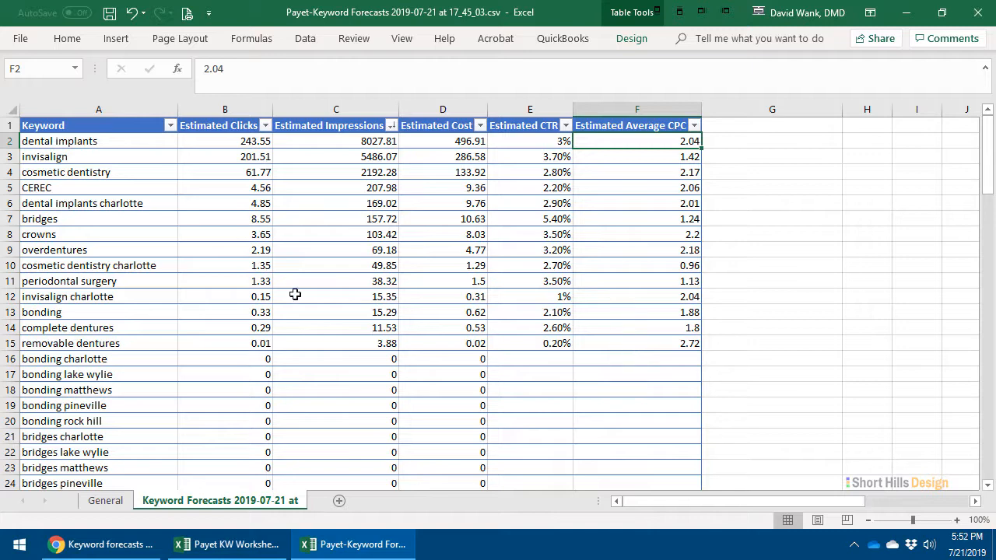
click(117, 174)
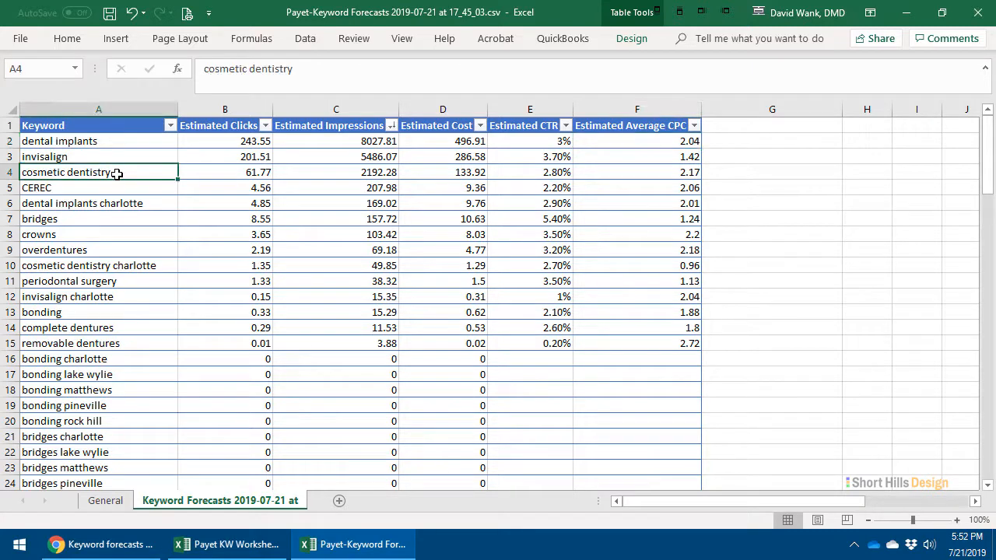
click(116, 189)
click(116, 203)
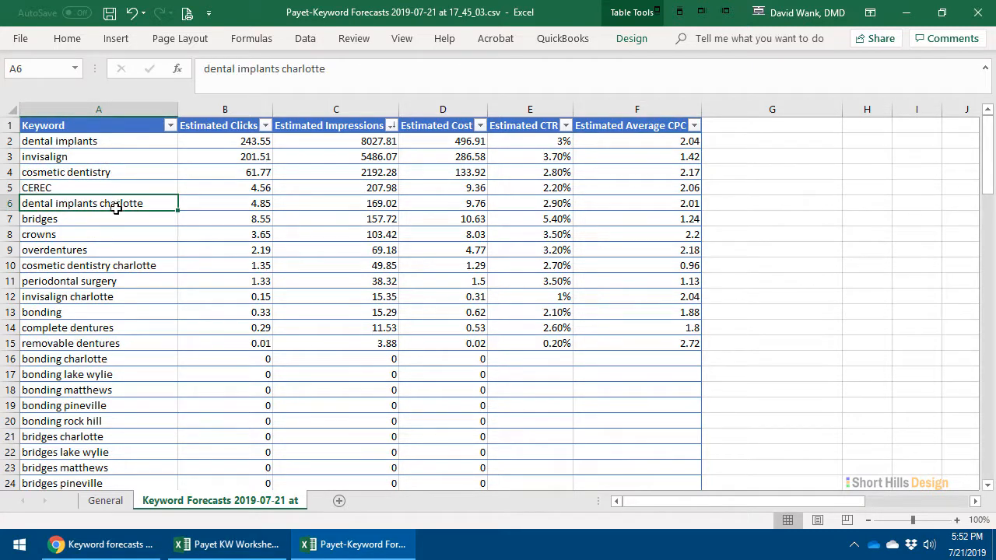
click(115, 220)
click(106, 237)
click(107, 254)
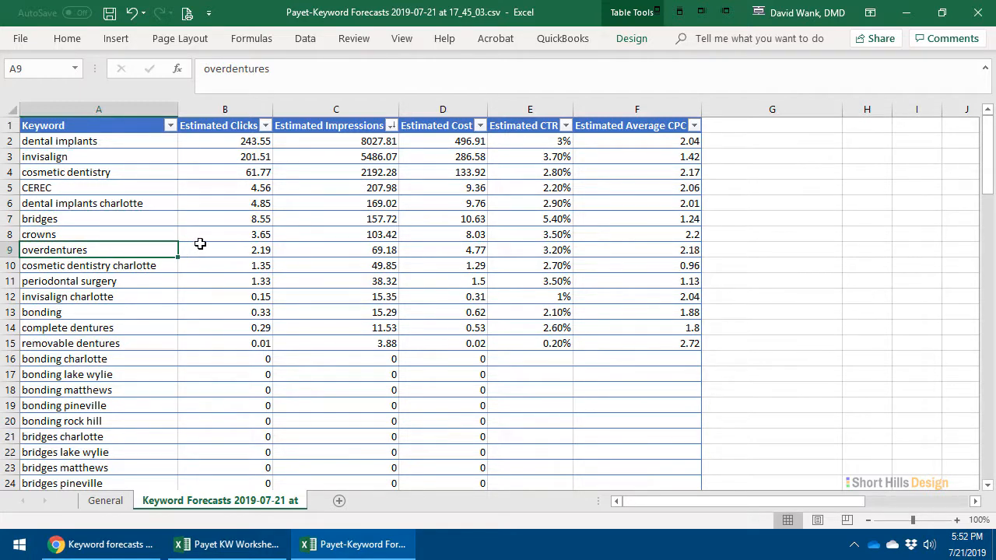
click(90, 268)
click(127, 283)
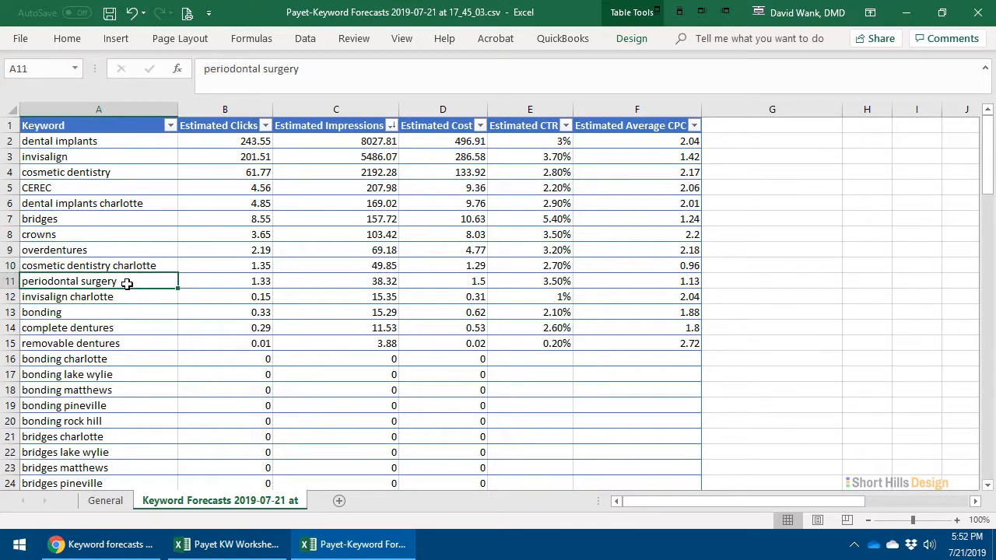
click(127, 295)
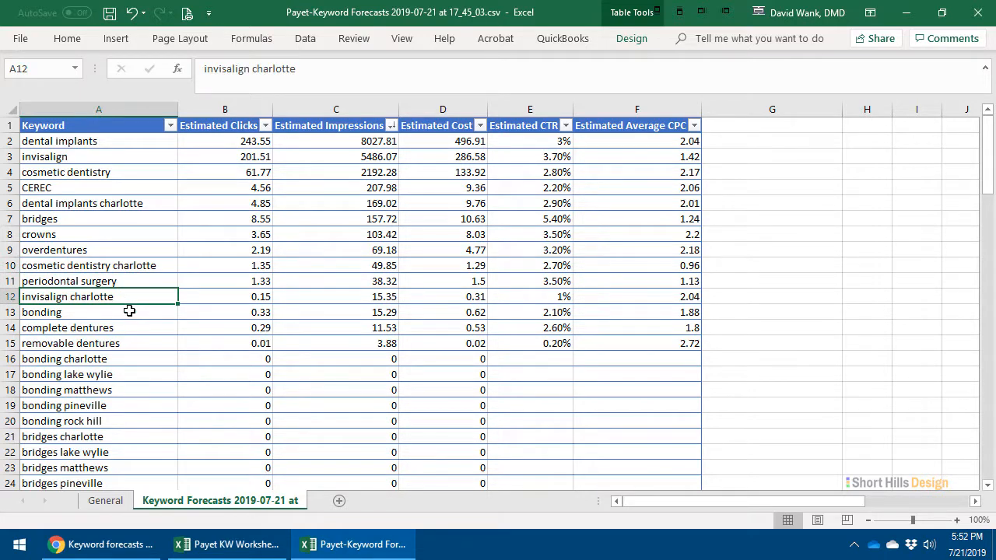
click(130, 310)
click(129, 329)
click(129, 345)
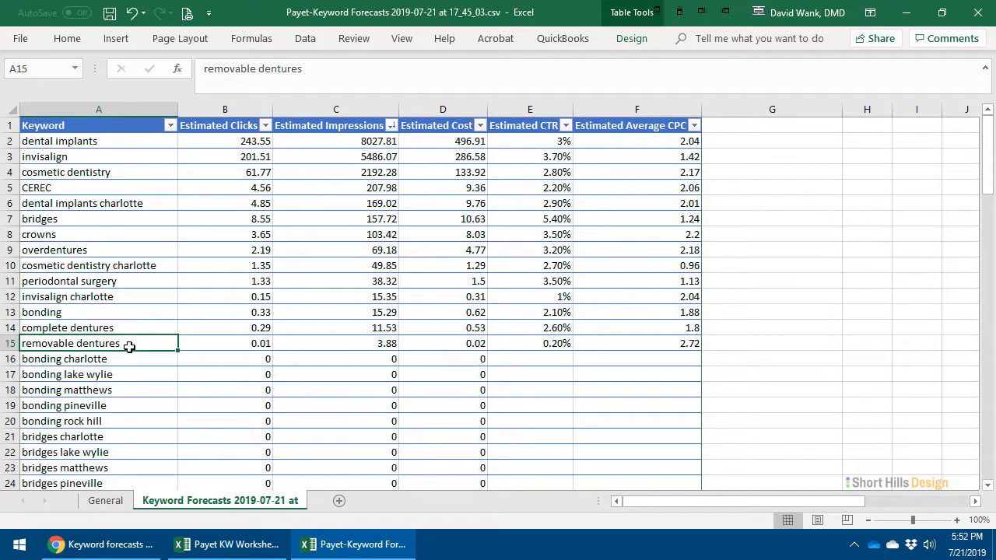
- Look through the zero-impression keyword and city combinations, then return to the estimated impressions for dental implants
scroll(106, 365, down, 7)
scroll(106, 364, down, 13)
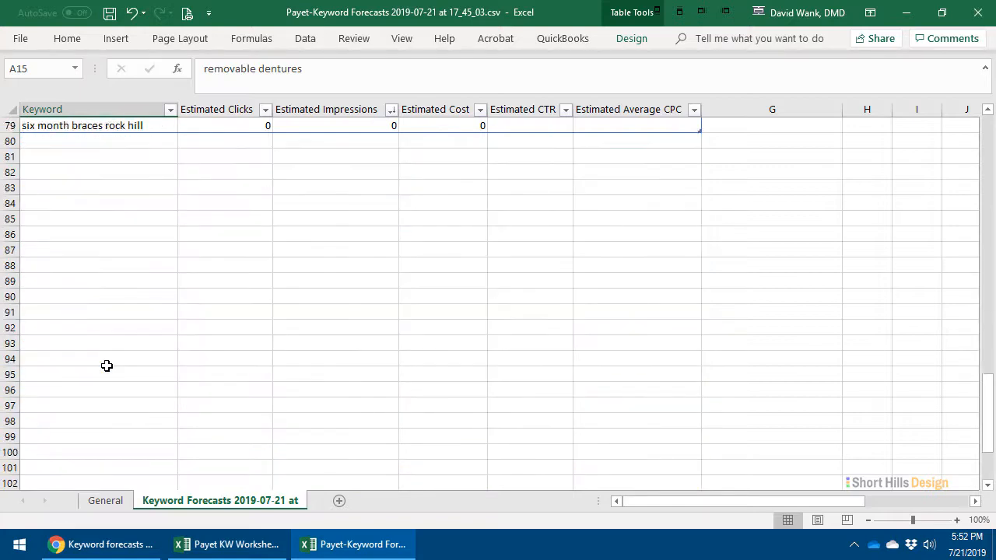
scroll(106, 364, up, 20)
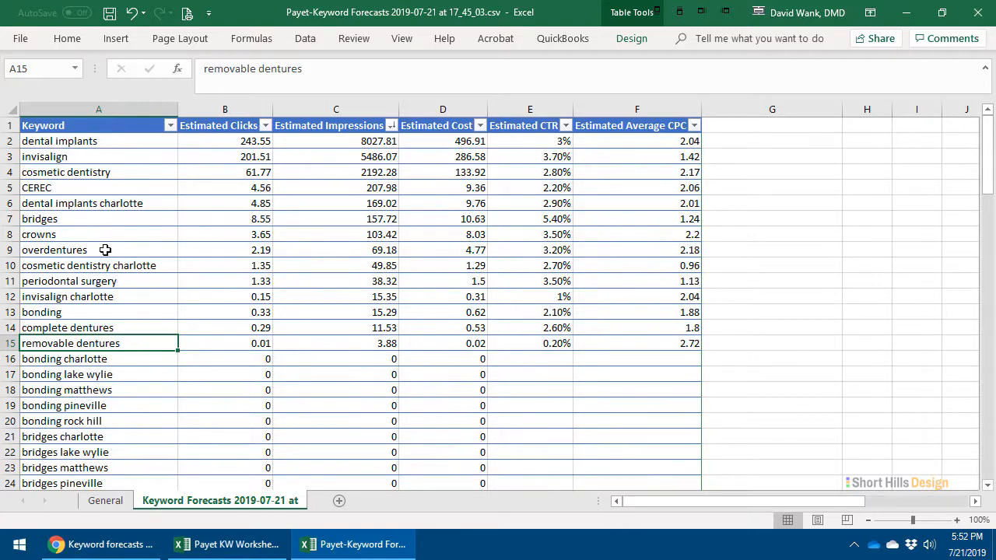
scroll(105, 250, down, 3)
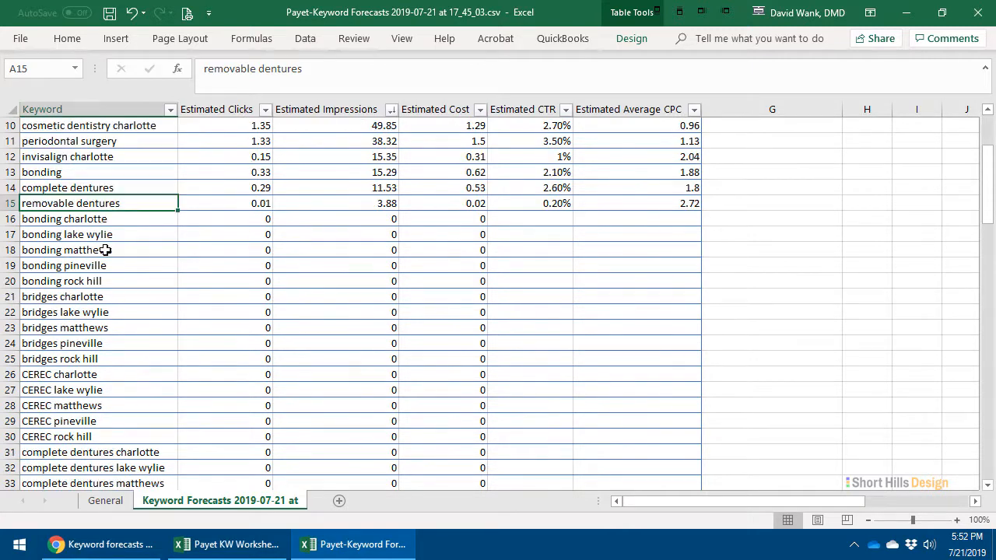
click(83, 326)
scroll(82, 328, down, 1)
click(78, 391)
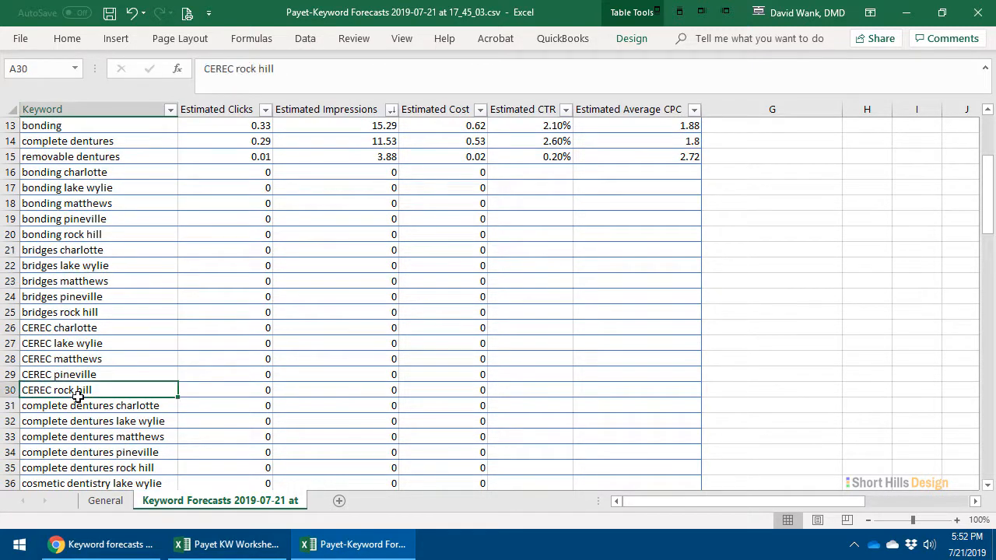
scroll(207, 362, up, 4)
scroll(207, 362, down, 13)
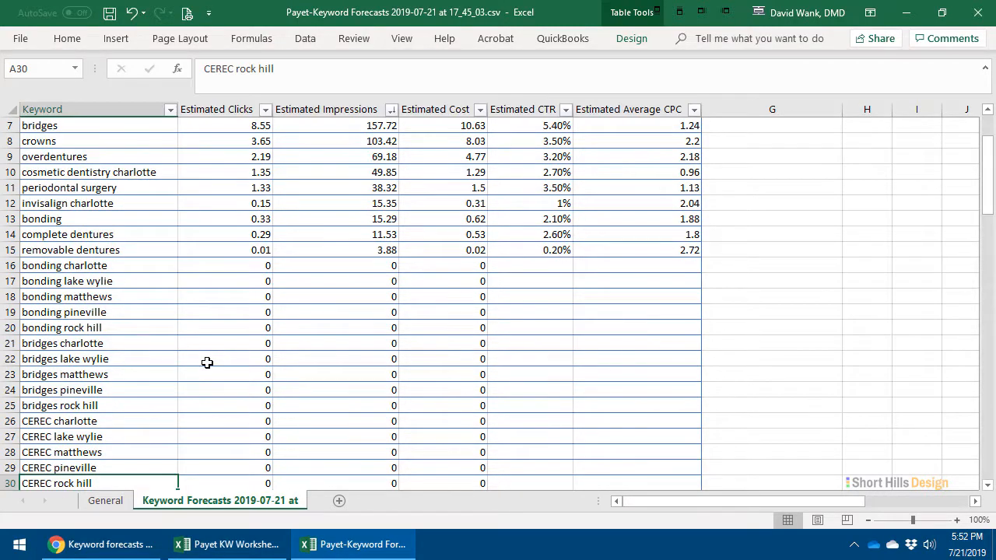
scroll(207, 363, up, 13)
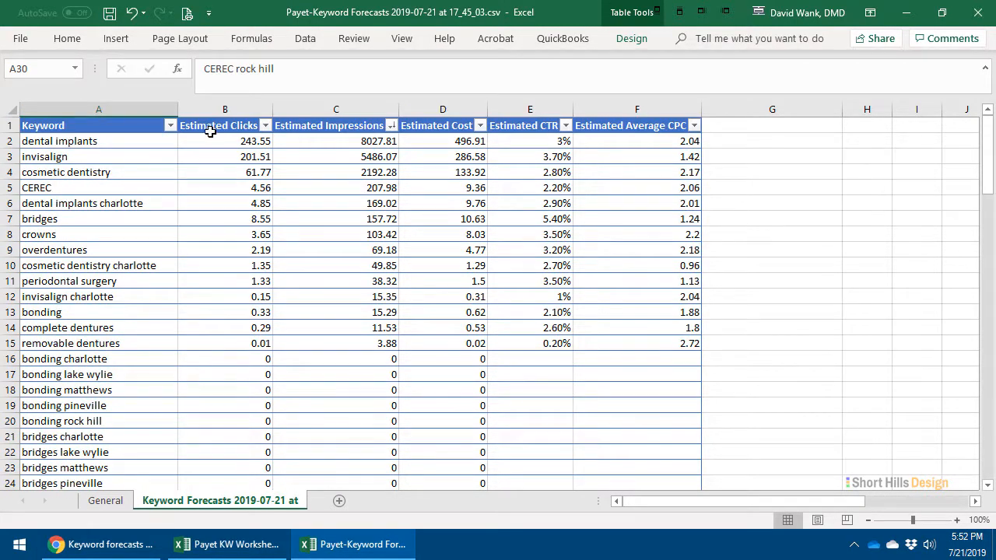
click(322, 138)
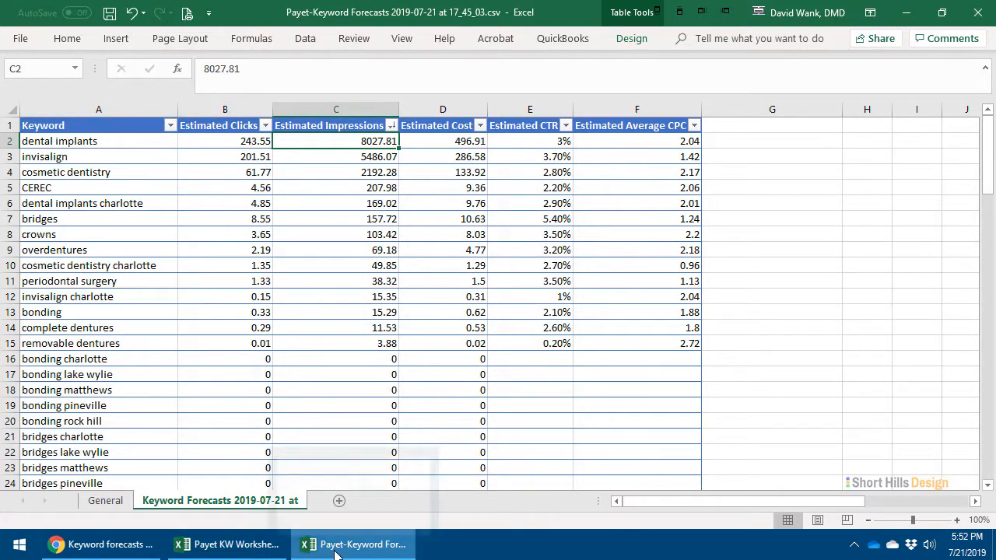
- Switch to the KW Worksheet workbook and inspect the MW sheet's Estimated Impressions and Estimated Average CPC columns
click(230, 544)
scroll(218, 332, up, 20)
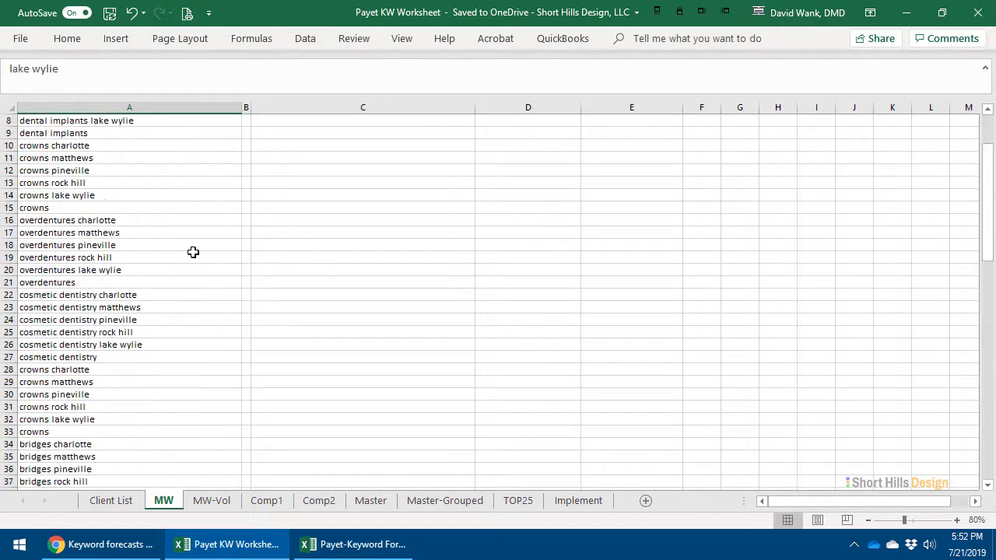
click(510, 160)
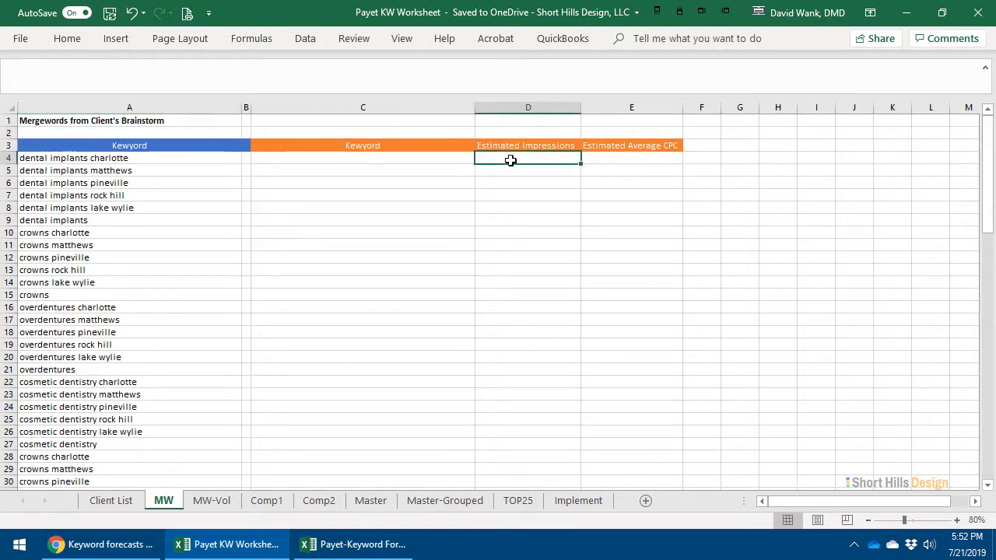
click(620, 162)
mouse_move(223, 547)
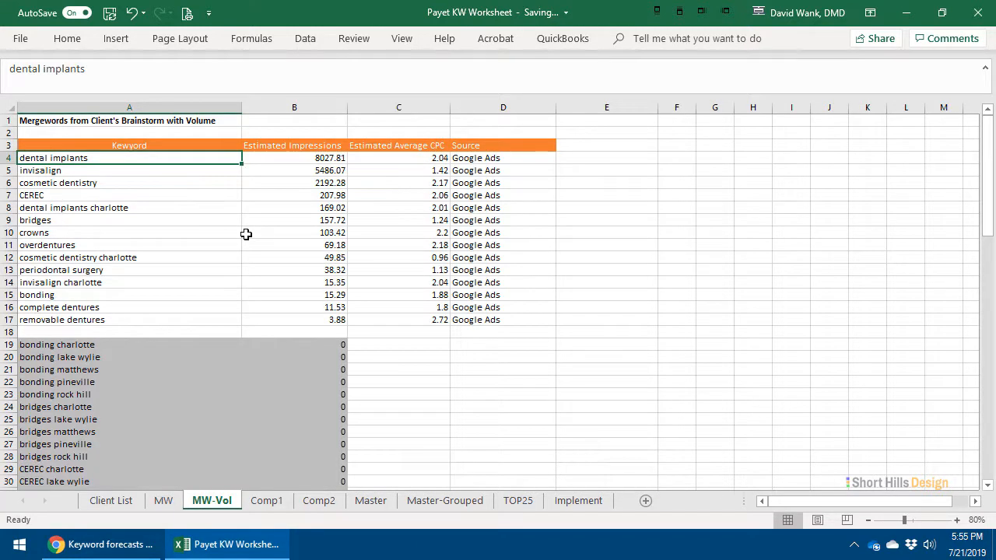
- Open the MW sheet and look over the merged keywords from the client's brainstorm
click(163, 501)
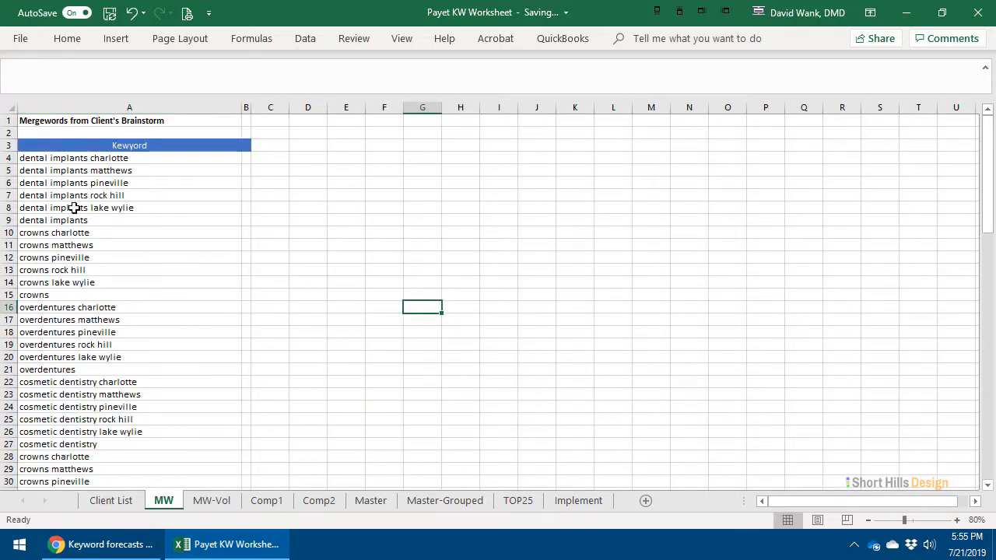
scroll(73, 208, down, 15)
scroll(73, 208, up, 15)
- Open the Client List sheet, set its zoom to 100% and deselect the city names
click(109, 501)
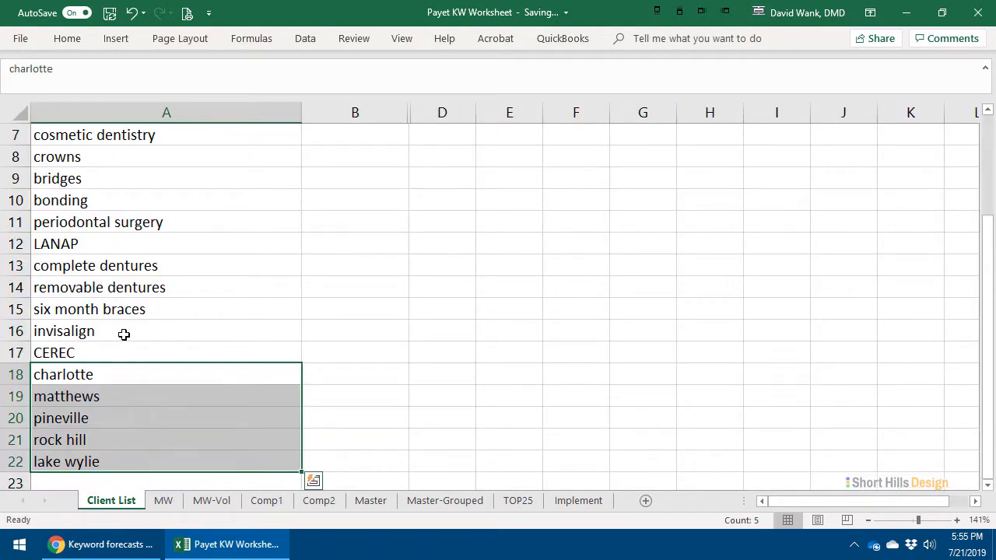
click(869, 519)
click(868, 519)
click(868, 519)
click(868, 520)
click(868, 519)
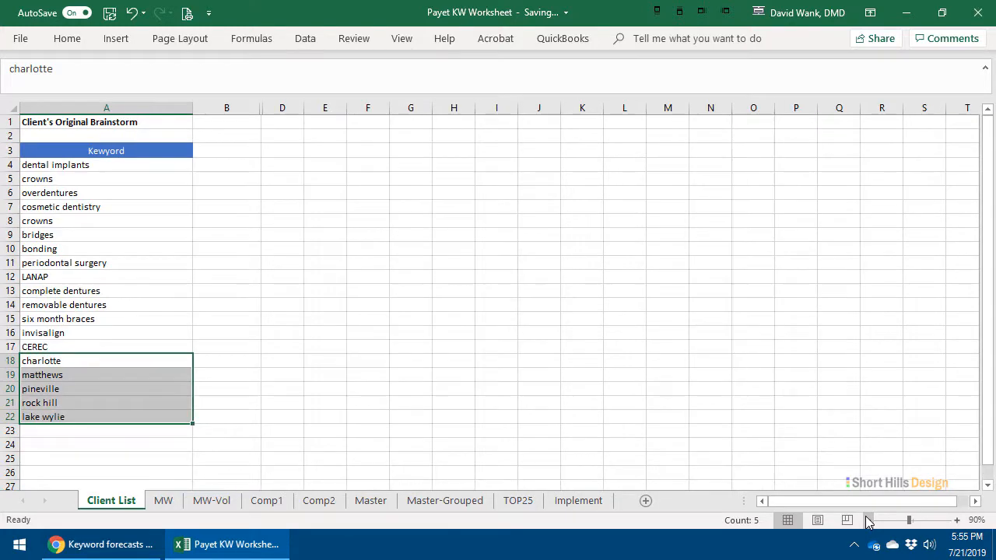
click(957, 520)
click(311, 328)
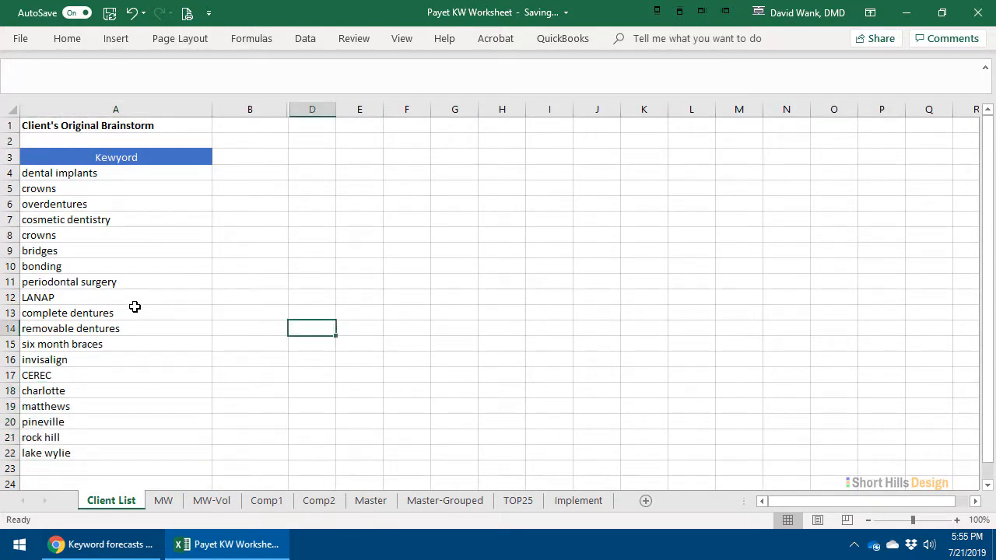
- Return to the MW sheet and scan the merged treatment and city combinations through to the list's end
click(163, 500)
scroll(105, 325, down, 4)
scroll(105, 325, down, 20)
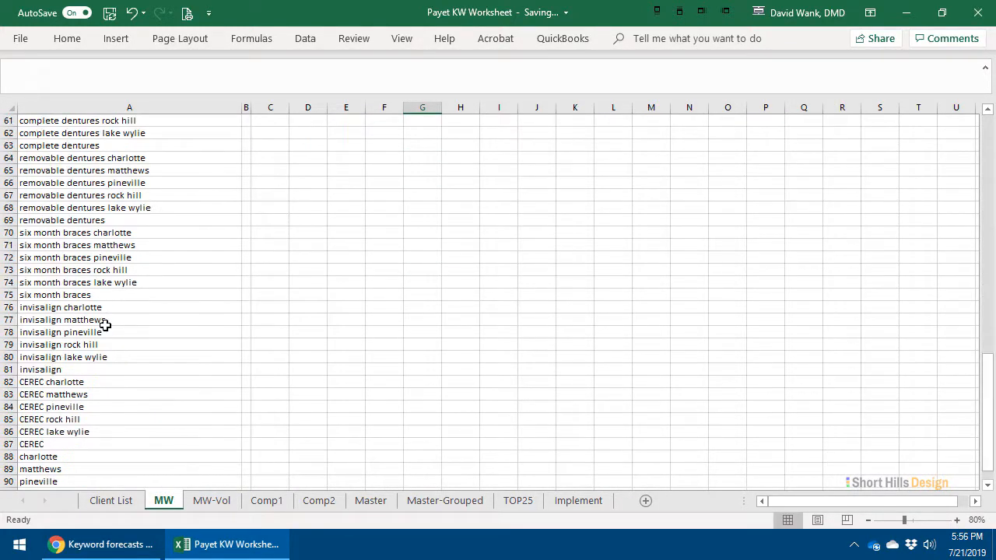
scroll(114, 334, up, 19)
scroll(114, 332, up, 9)
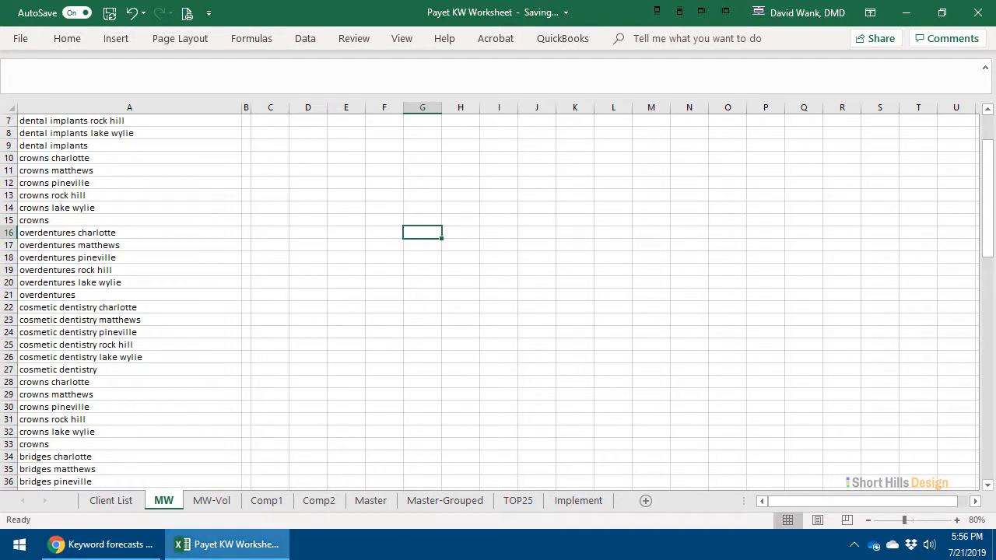
- Open the MW-Vol sheet and examine the impressions, average CPC and Google Ads source of the keywords in rows 4 to 17
click(220, 502)
click(446, 355)
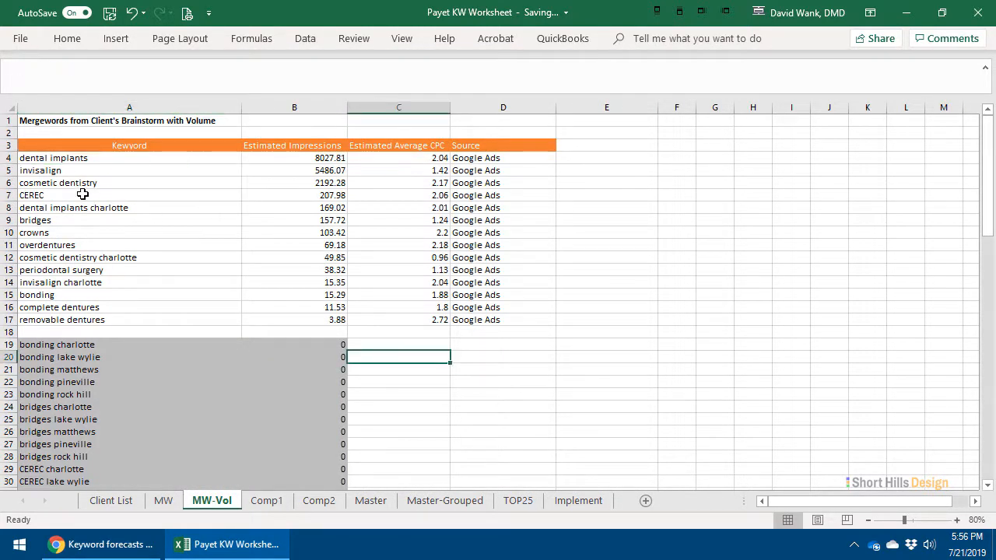
drag(63, 148, 528, 316)
click(528, 317)
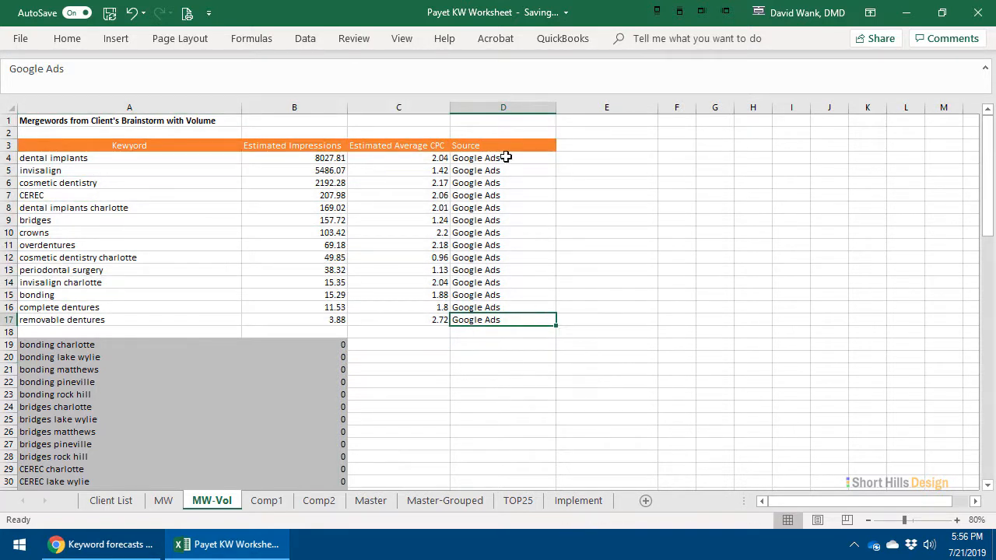
drag(507, 157, 507, 315)
click(507, 315)
drag(134, 160, 510, 316)
click(510, 316)
click(578, 315)
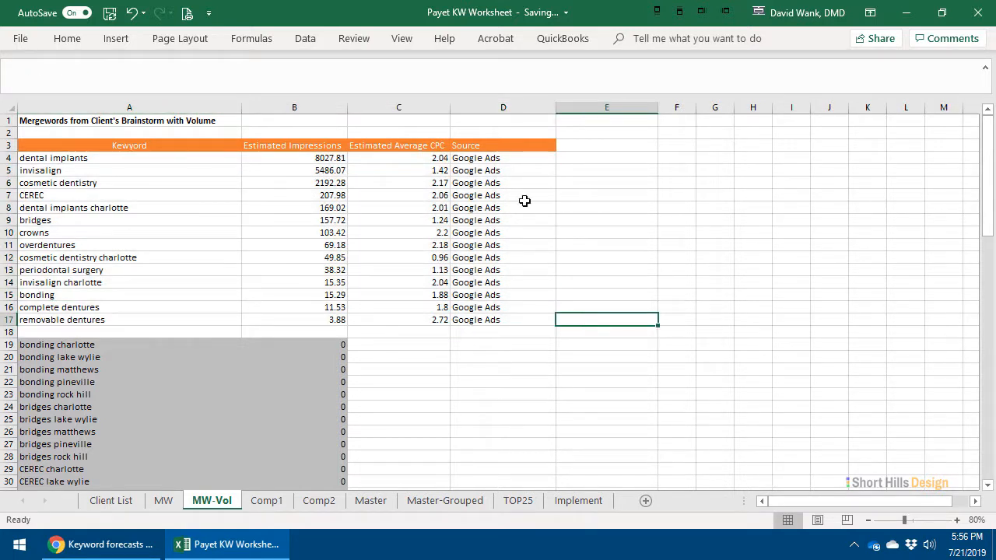
drag(522, 161, 529, 321)
click(528, 348)
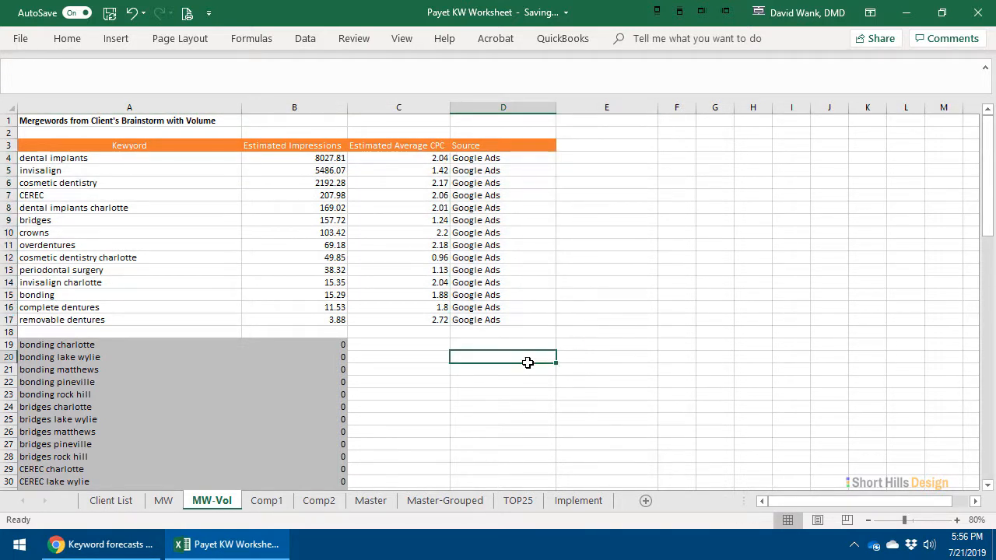
- Review the greyed-out zero-impression keywords from row 19 down, ending back at the removable dentures row
scroll(155, 340, down, 9)
scroll(155, 340, down, 6)
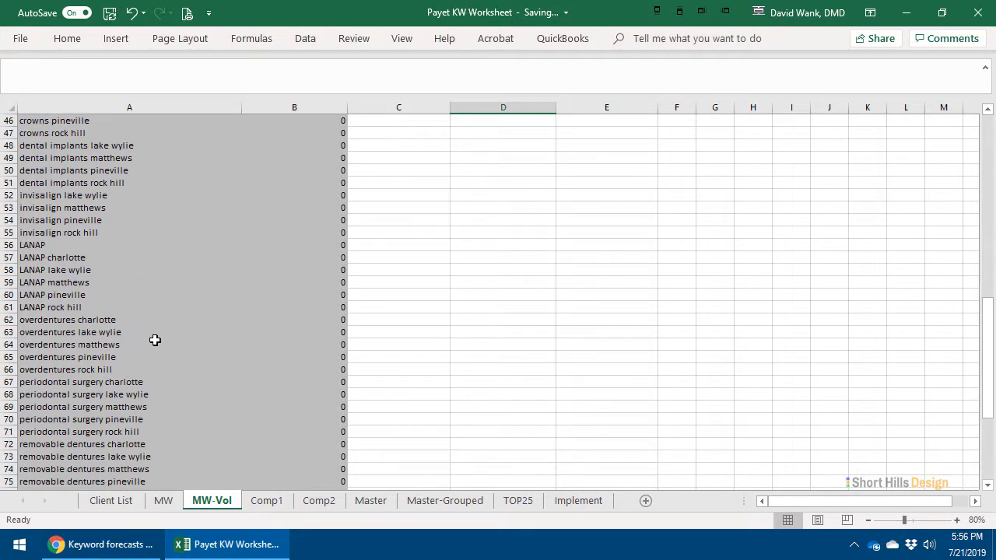
scroll(155, 340, up, 15)
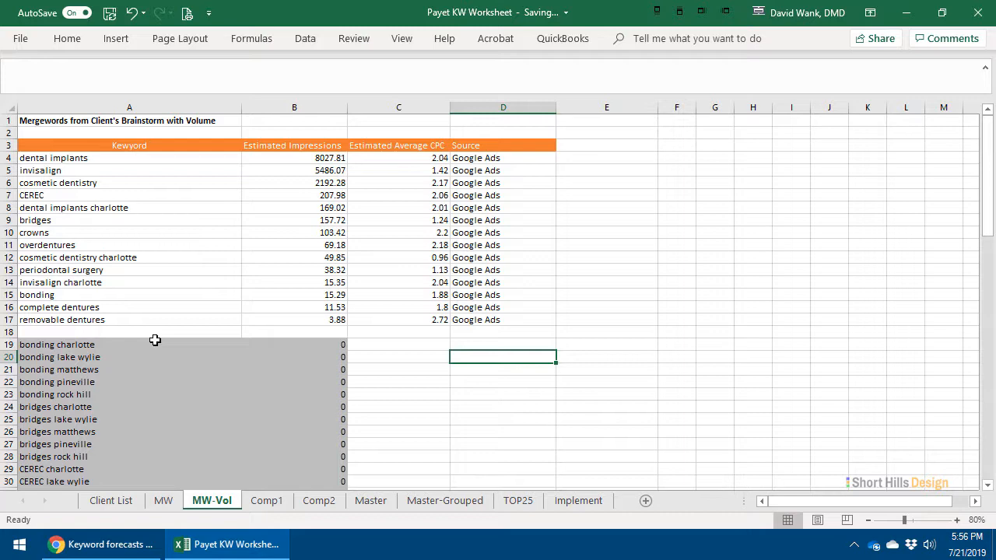
scroll(155, 340, down, 1)
click(298, 306)
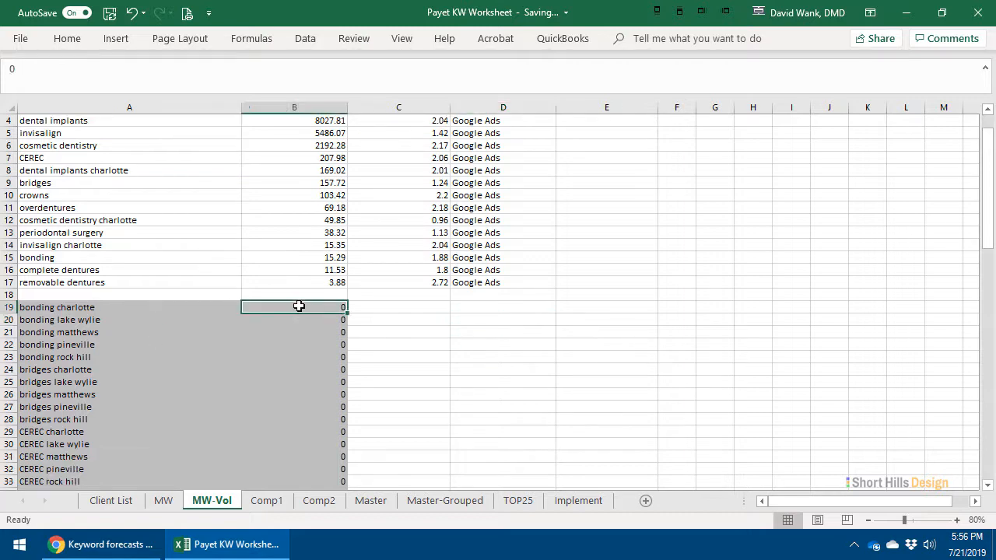
click(311, 319)
scroll(315, 329, down, 15)
scroll(315, 331, up, 16)
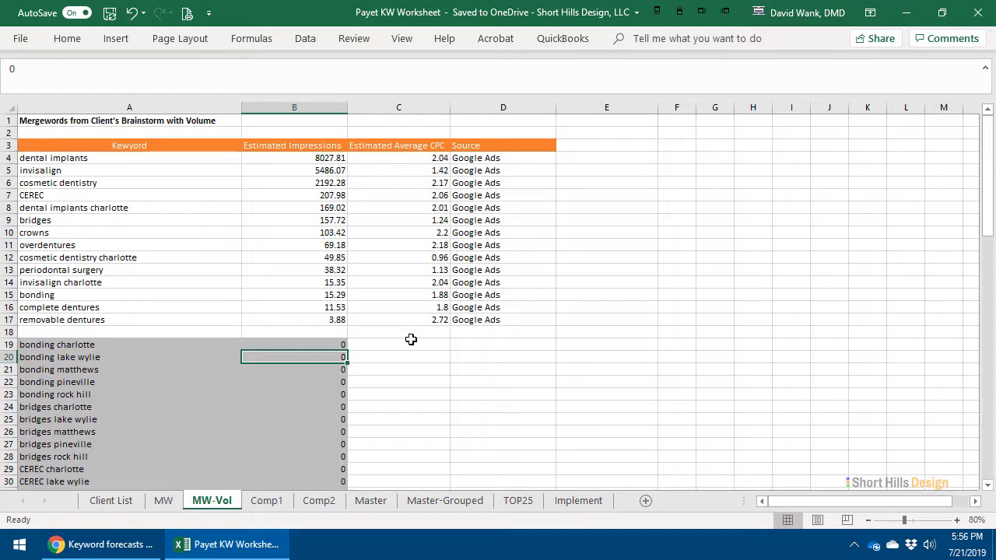
click(122, 320)
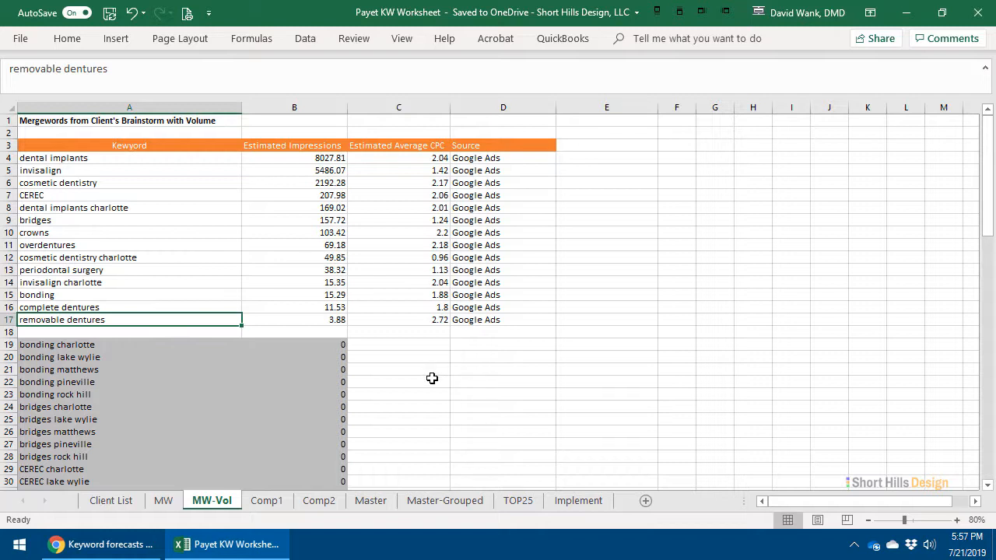
- View the Comp1 and Comp2 competitor sheets and open the Master sheet for mergewords plus competitors
click(264, 502)
click(325, 502)
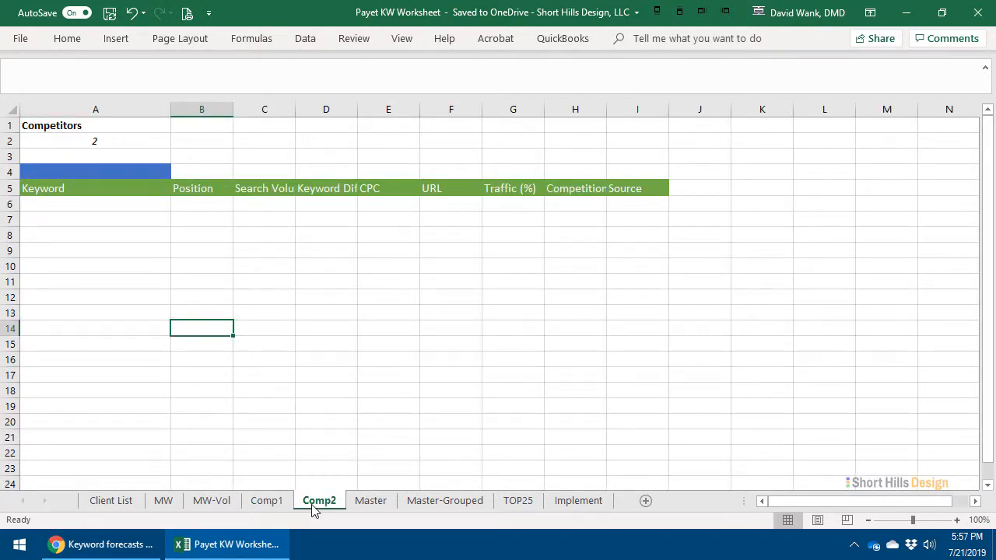
click(358, 503)
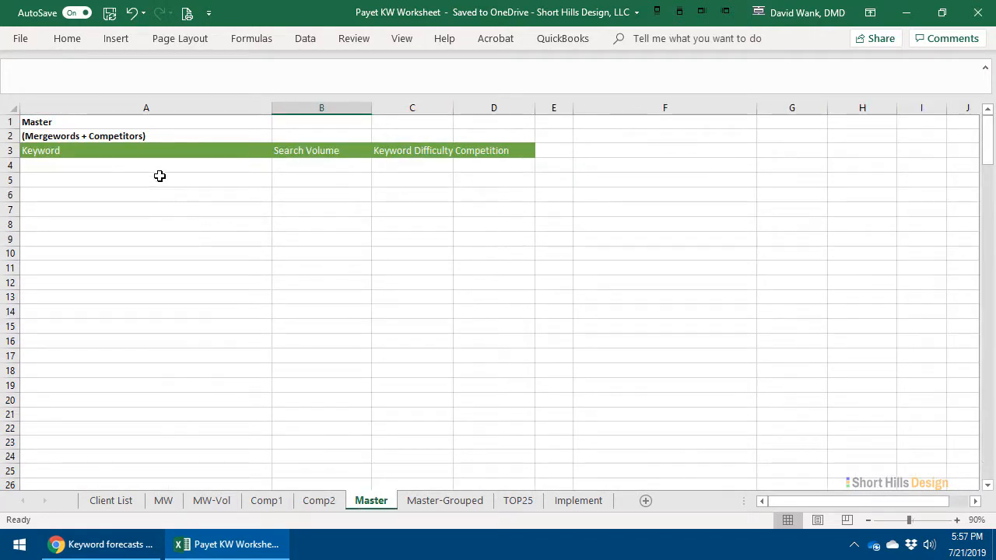